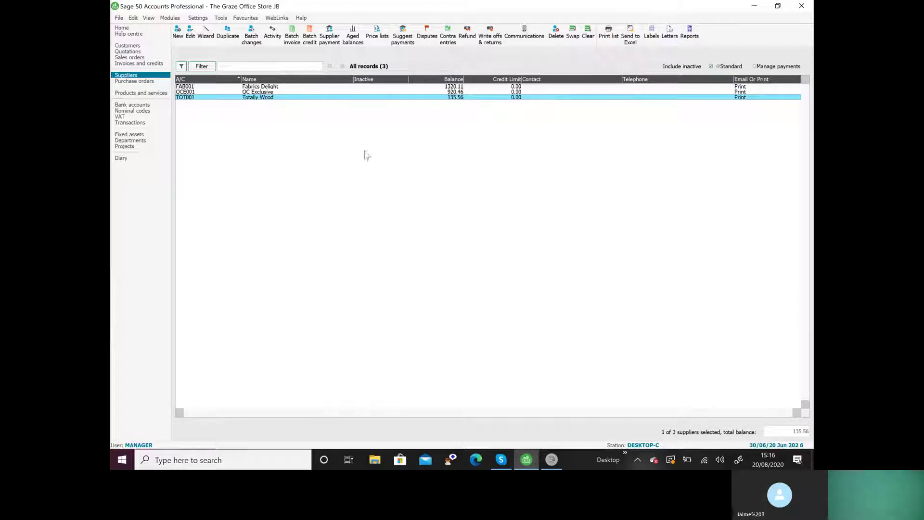
Open a nominal record form from the nominal codes and load the office equipment account, code 0030.
{"action": "left_click", "coordinate": [145, 111]}
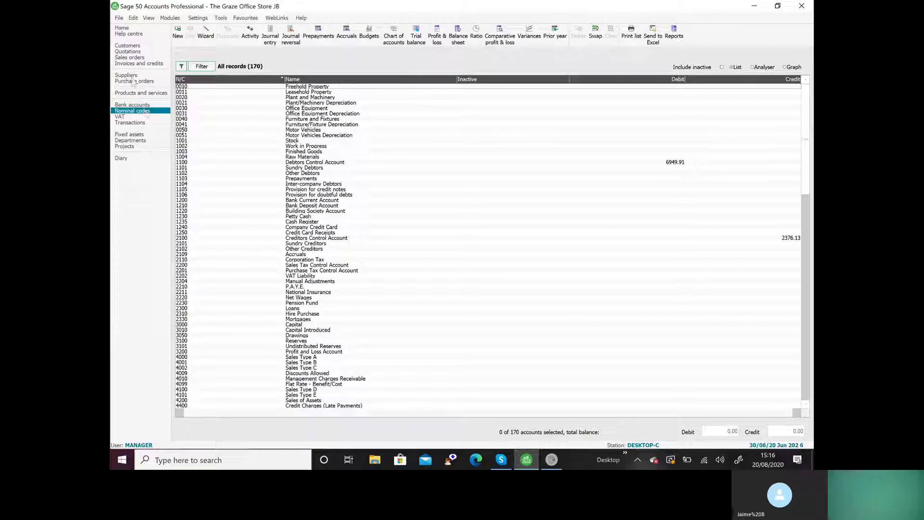
{"action": "left_click", "coordinate": [178, 38]}
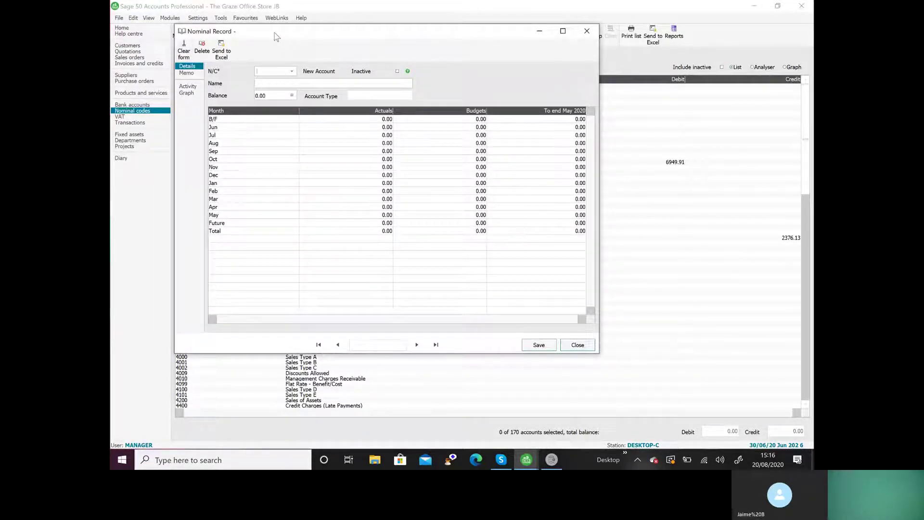
{"action": "type", "text": "0031"}
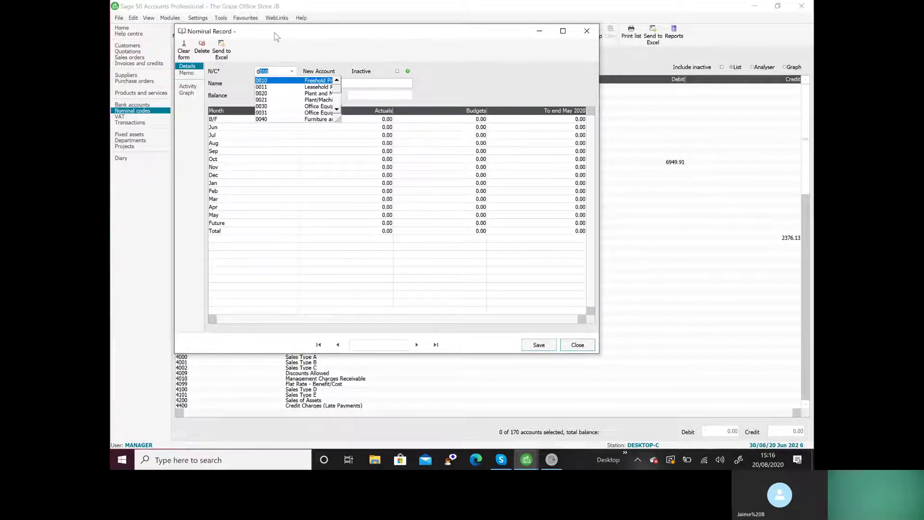
{"action": "scroll", "coordinate": [315, 96], "scroll_direction": "down", "scroll_amount": 1}
{"action": "scroll", "coordinate": [315, 92], "scroll_direction": "up", "scroll_amount": 1}
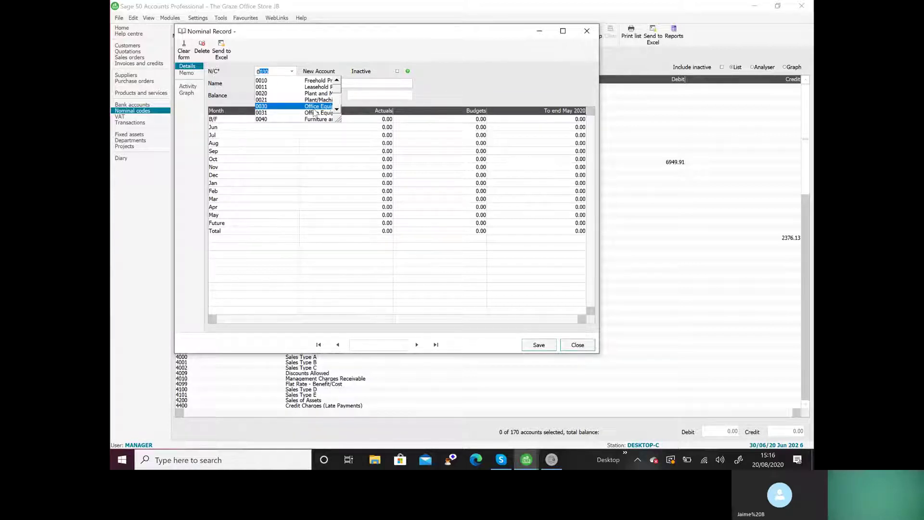
{"action": "left_click", "coordinate": [313, 109]}
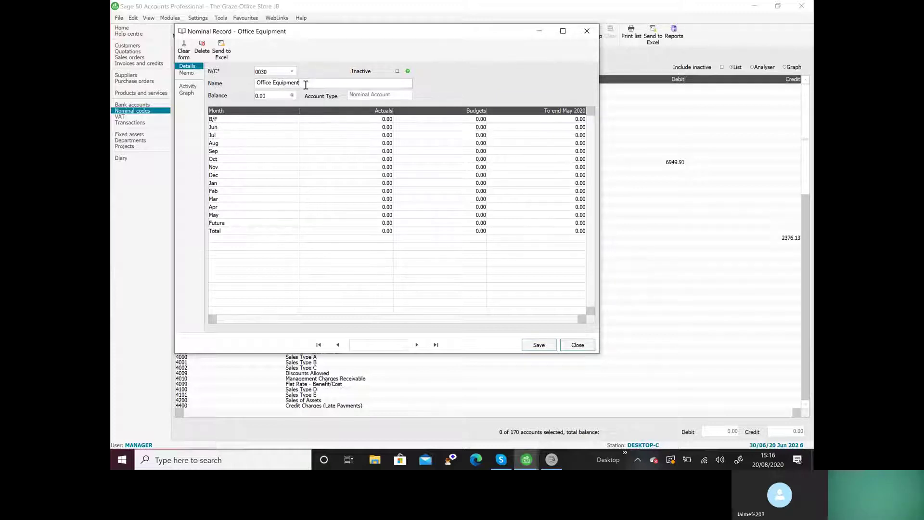
Rename nominal account 0030 as "Computer equipment - cost" and save its details to open the opening balance setup.
{"action": "double_click", "coordinate": [265, 83]}
{"action": "type", "text": "Computer Equipment - cost"}
{"action": "left_click", "coordinate": [291, 96]}
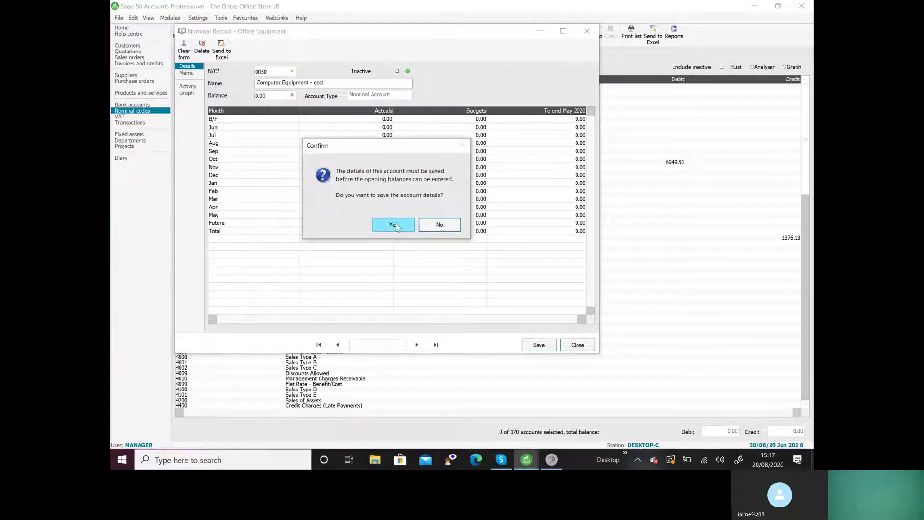
{"action": "left_click", "coordinate": [426, 225]}
{"action": "left_click", "coordinate": [287, 83]}
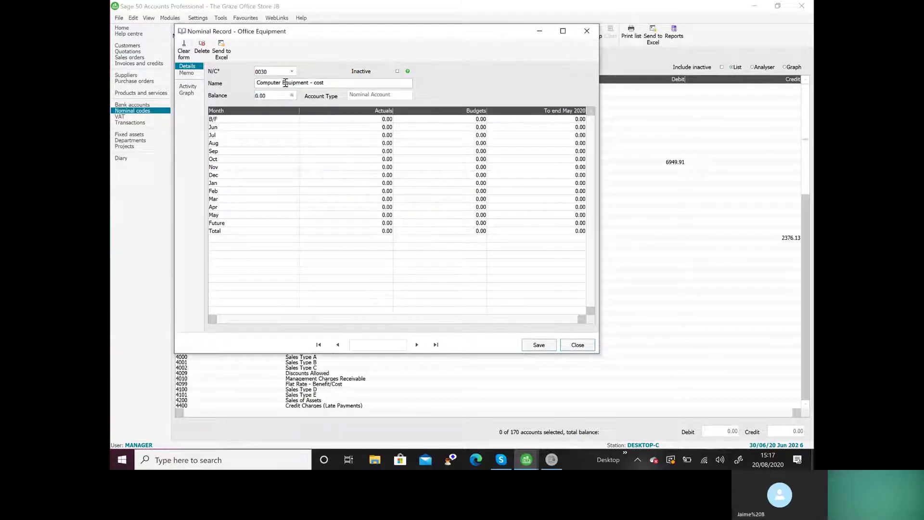
{"action": "key", "text": "BackSpace"}
{"action": "type", "text": "e"}
{"action": "left_click", "coordinate": [289, 94]}
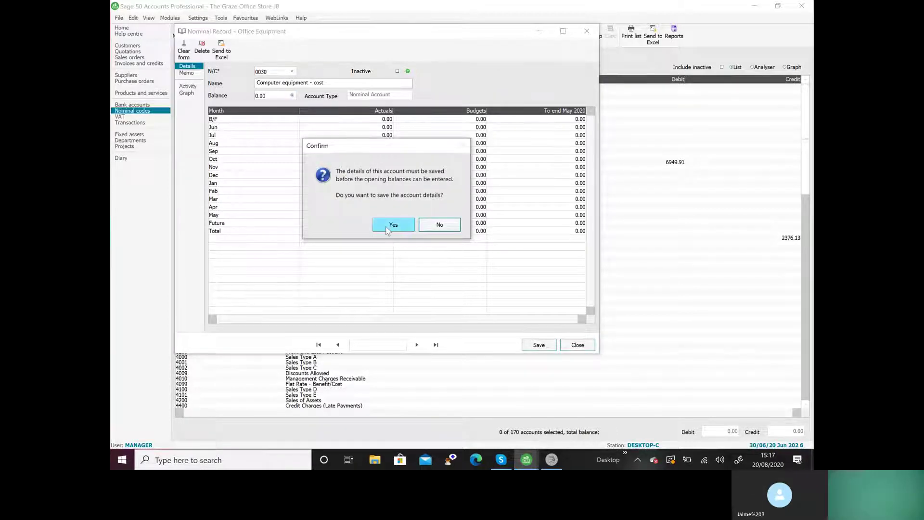
{"action": "left_click", "coordinate": [386, 227]}
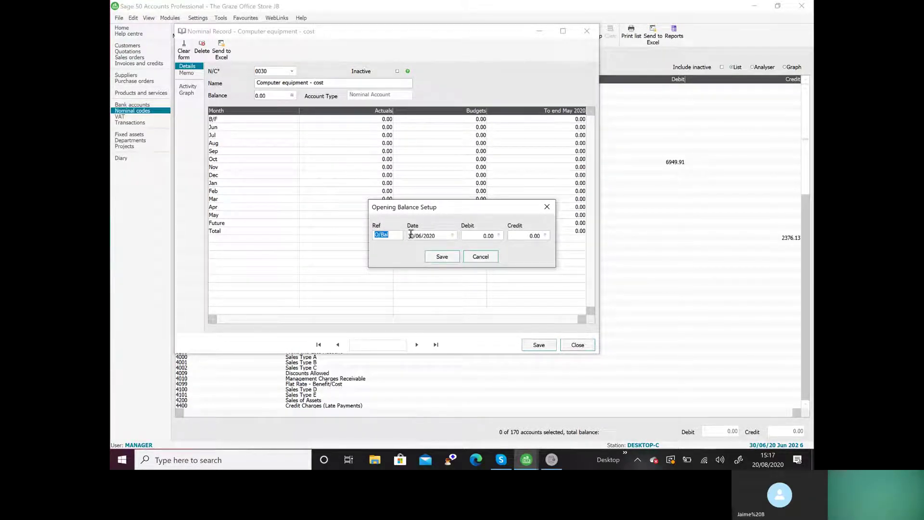
Enter a 4600.00 debit opening balance dated 01/06/2020 for computer equipment cost and save the record.
{"action": "key", "text": "Tab"}
{"action": "type", "text": "010620"}
{"action": "key", "text": "Tab"}
{"action": "type", "text": "4600.00"}
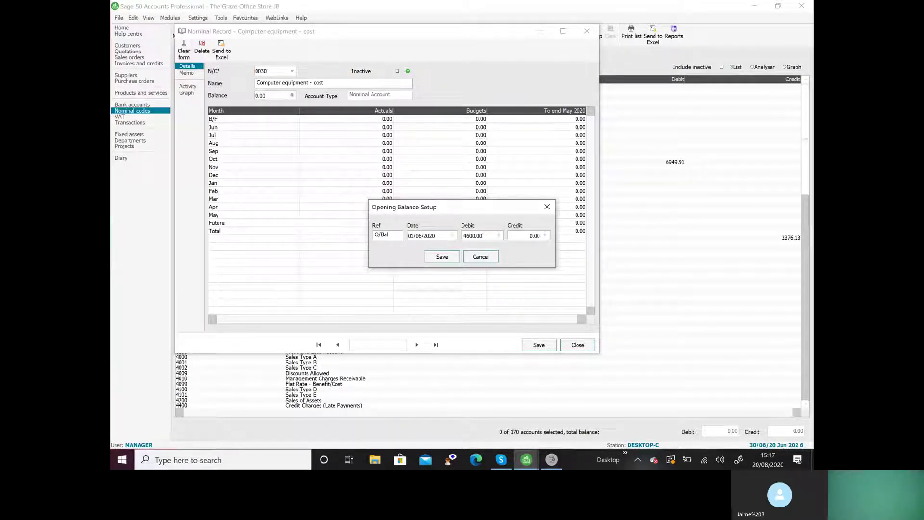
{"action": "left_click", "coordinate": [442, 257]}
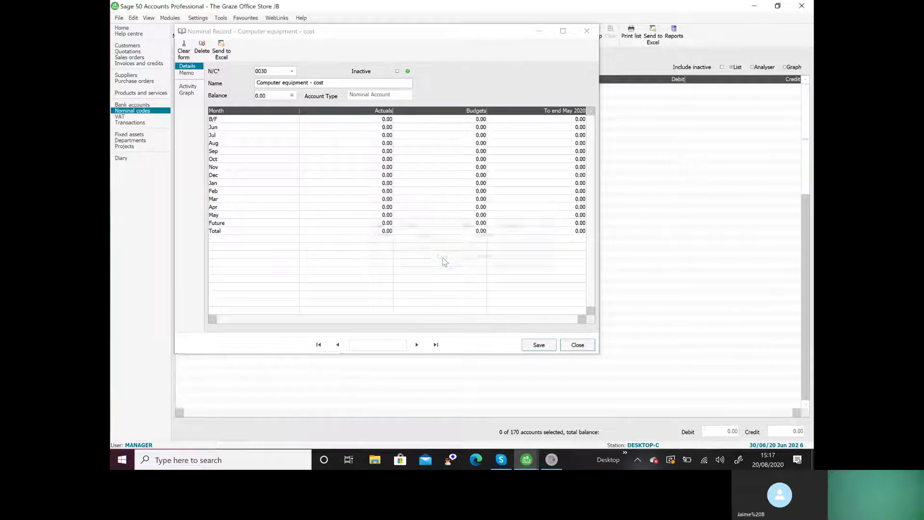
{"action": "left_click", "coordinate": [537, 345]}
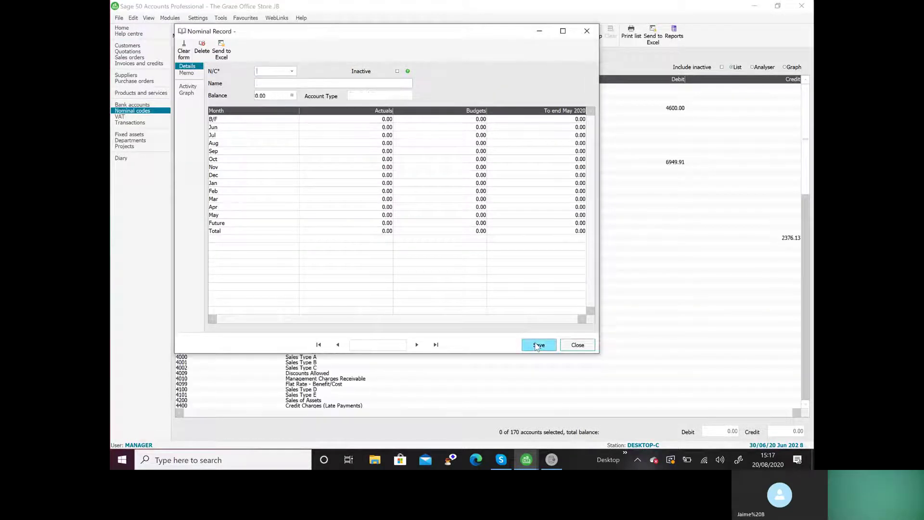
Load nominal account 0031, rename it "Computer equipment - accumulated depreciation" and save its details for the opening balance.
{"action": "left_click", "coordinate": [291, 72]}
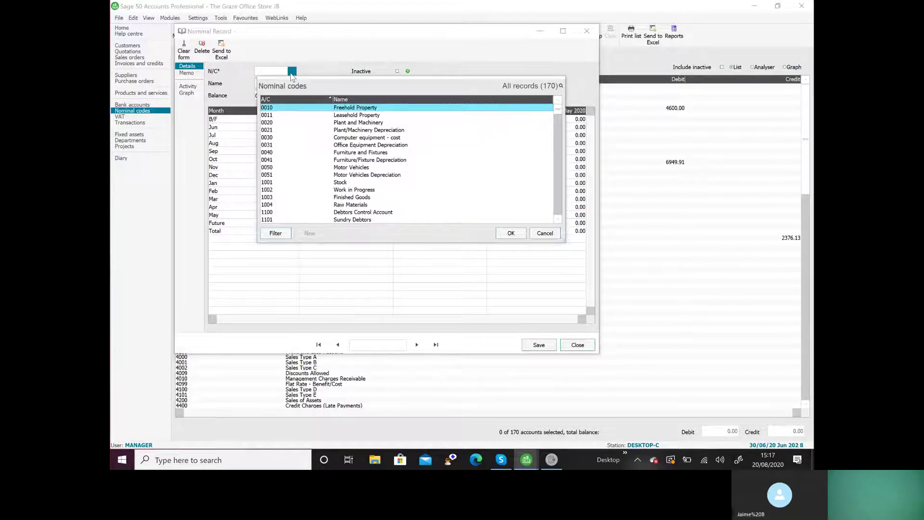
{"action": "key", "text": "Return"}
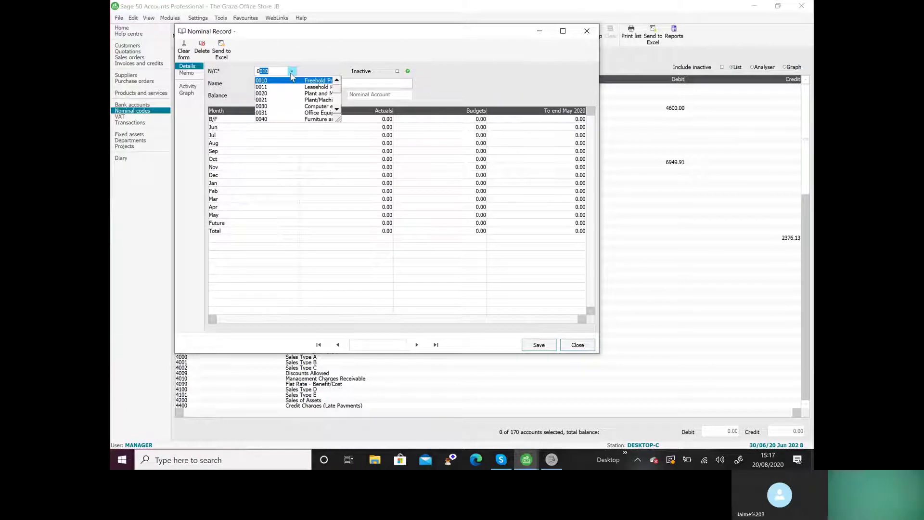
{"action": "left_click", "coordinate": [307, 113]}
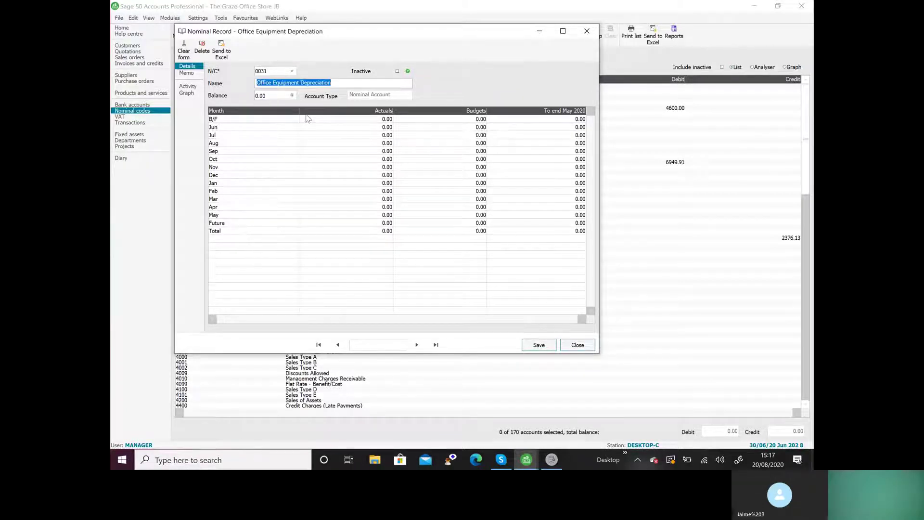
{"action": "double_click", "coordinate": [267, 83]}
{"action": "type", "text": "Computer"}
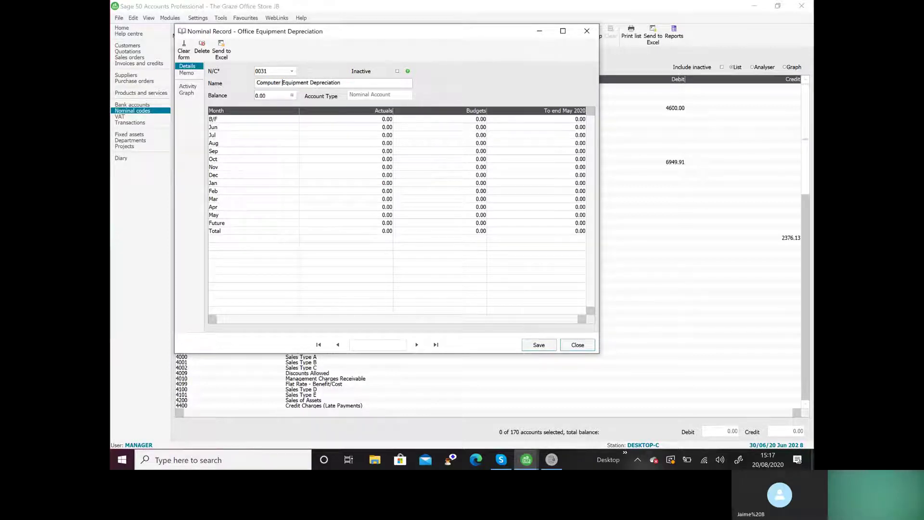
{"action": "key", "text": "Delete"}
{"action": "type", "text": "ent - accumulated"}
{"action": "key", "text": "Delete"}
{"action": "type", "text": "d"}
{"action": "left_click", "coordinate": [291, 95]}
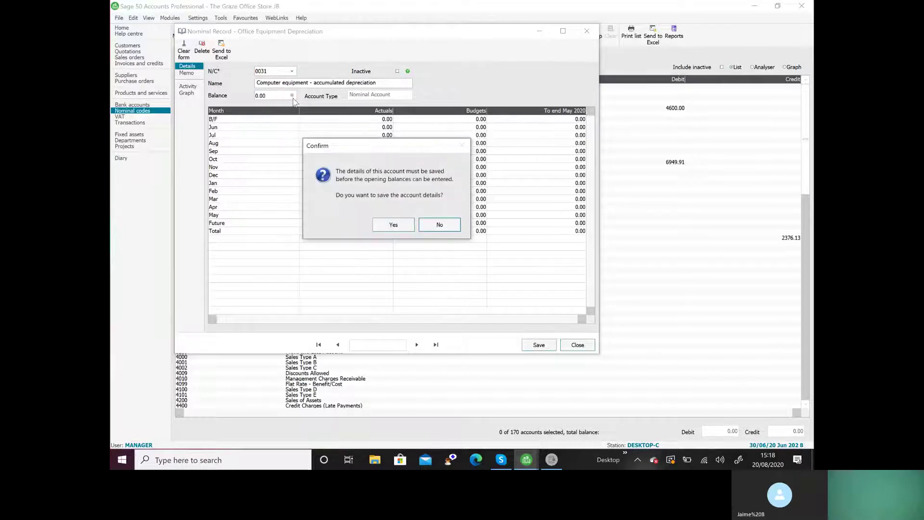
{"action": "left_click", "coordinate": [392, 224]}
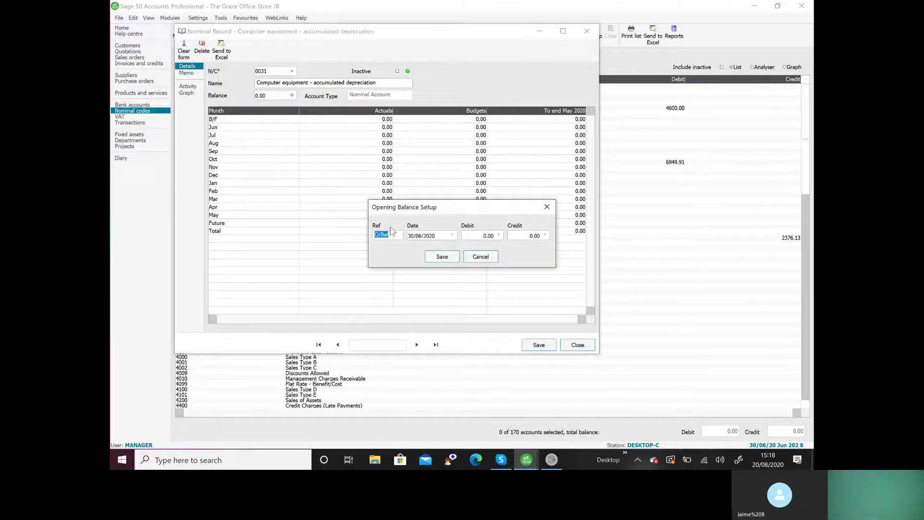
Save a 1200.00 credit opening balance dated 01/06/2020 for computer equipment accumulated depreciation.
{"action": "type", "text": "1/06/20"}
{"action": "key", "text": "Tab"}
{"action": "key", "text": "Tab"}
{"action": "type", "text": "1200"}
{"action": "left_click", "coordinate": [440, 256]}
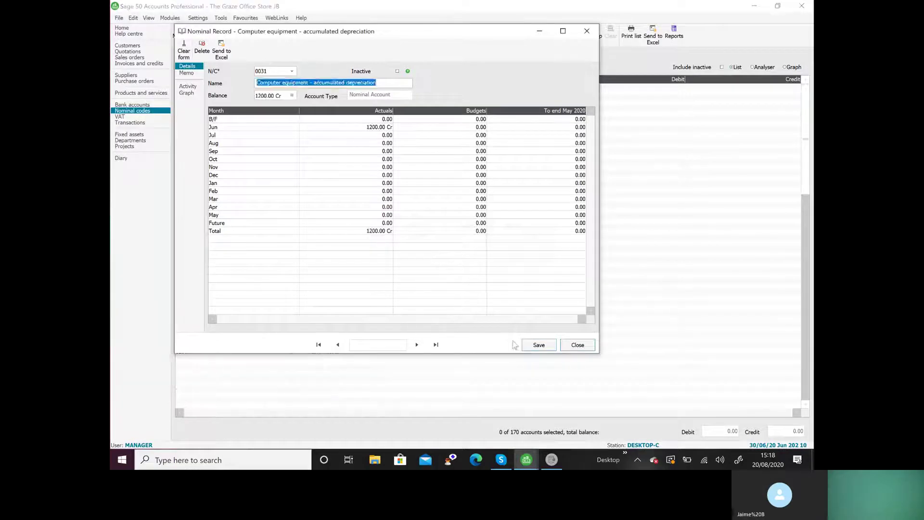
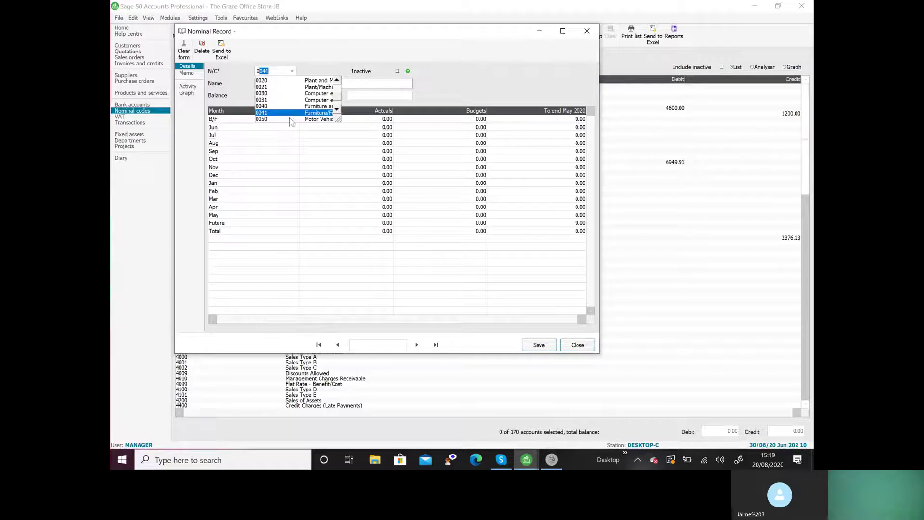
Load nominal account 0050, rename it "Delivery vehicles - cost" and save its details for the opening balance.
{"action": "key", "text": "Up"}
{"action": "key", "text": "Up"}
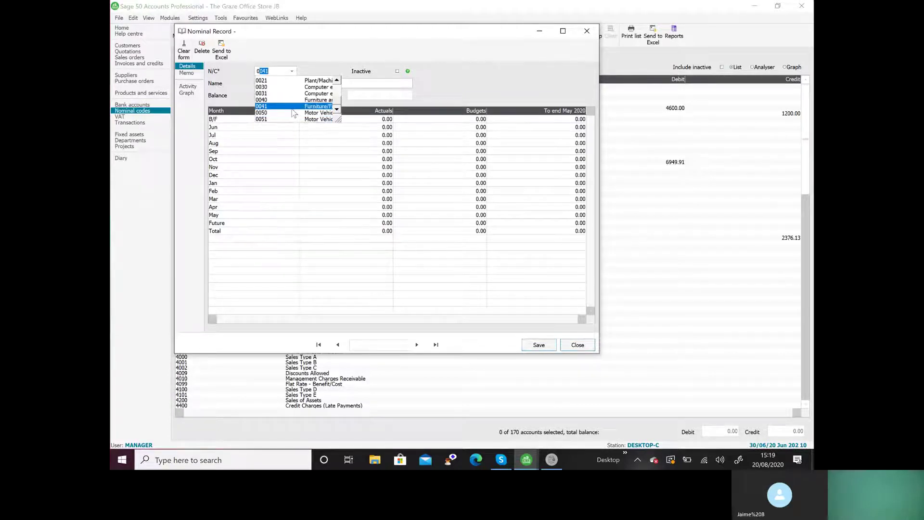
{"action": "key", "text": "Down"}
{"action": "key", "text": "Tab"}
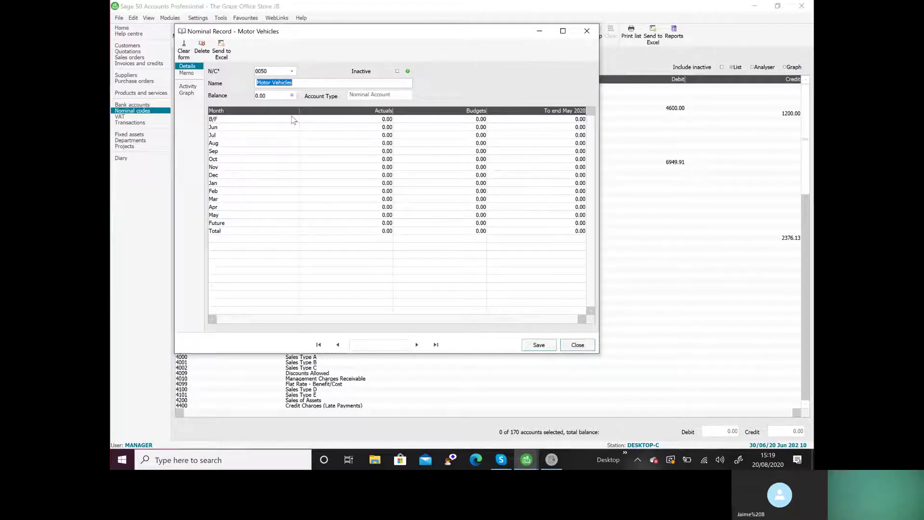
{"action": "double_click", "coordinate": [271, 82]}
{"action": "type", "text": "Delivery vehicles - cost"}
{"action": "left_click", "coordinate": [291, 96]}
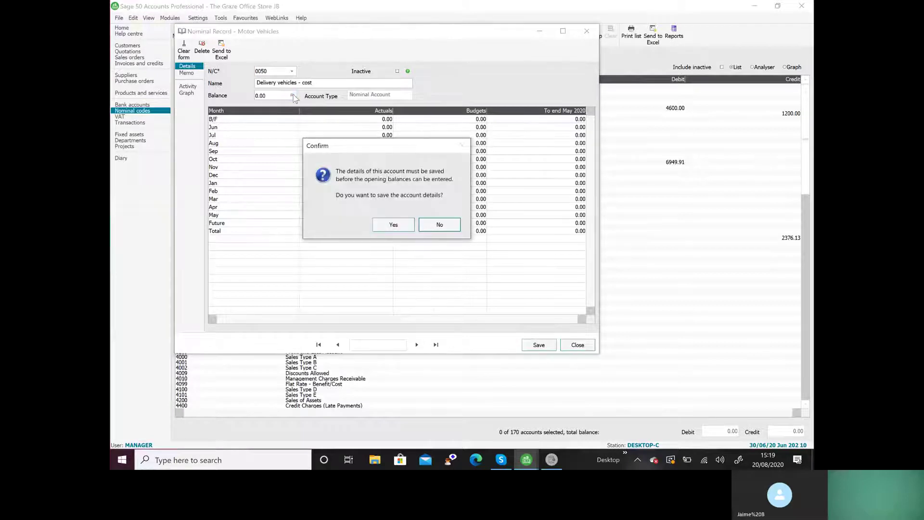
{"action": "key", "text": "Return"}
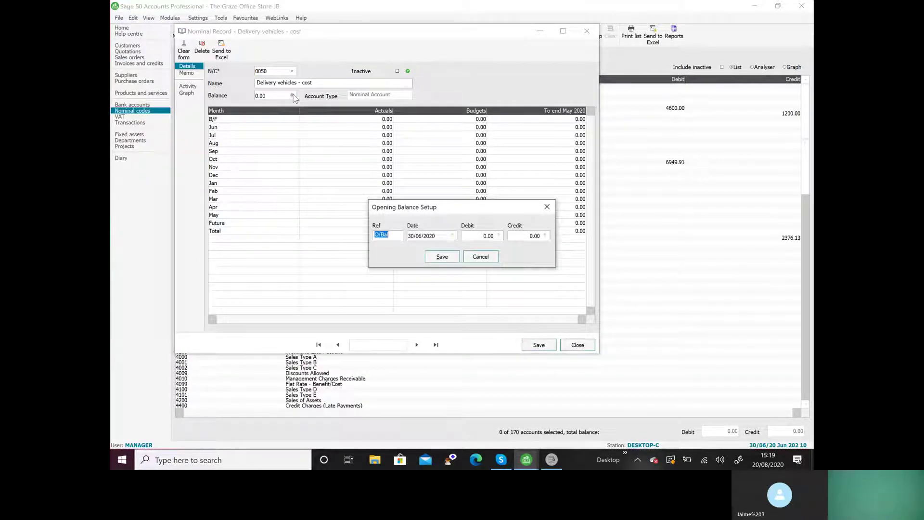
Enter a 22800.00 debit opening balance dated 01/06/2020 for delivery vehicles cost and save the record.
{"action": "key", "text": "Tab"}
{"action": "type", "text": "010620"}
{"action": "key", "text": "Tab"}
{"action": "type", "text": "22800"}
{"action": "key", "text": "Tab"}
{"action": "left_click", "coordinate": [428, 256]}
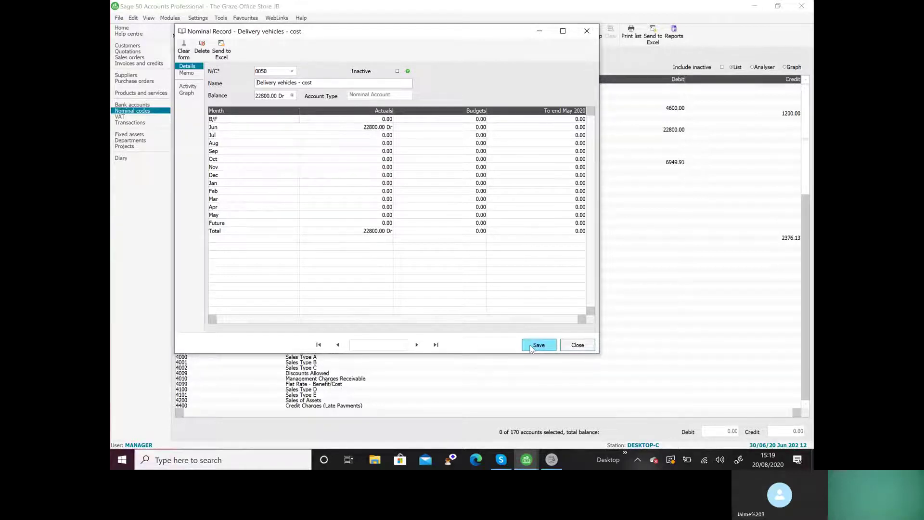
{"action": "left_click", "coordinate": [539, 345]}
{"action": "type", "text": "005"}
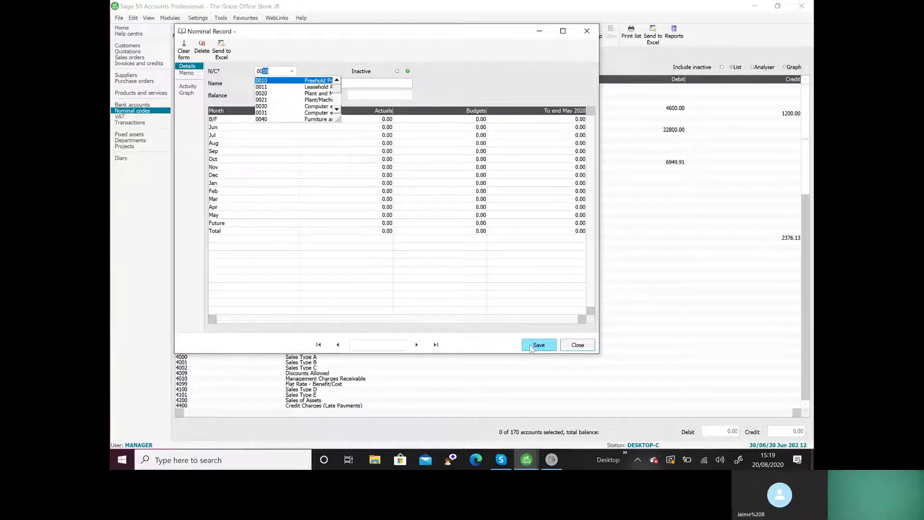
{"action": "key", "text": "Tab"}
{"action": "key", "text": "Tab"}
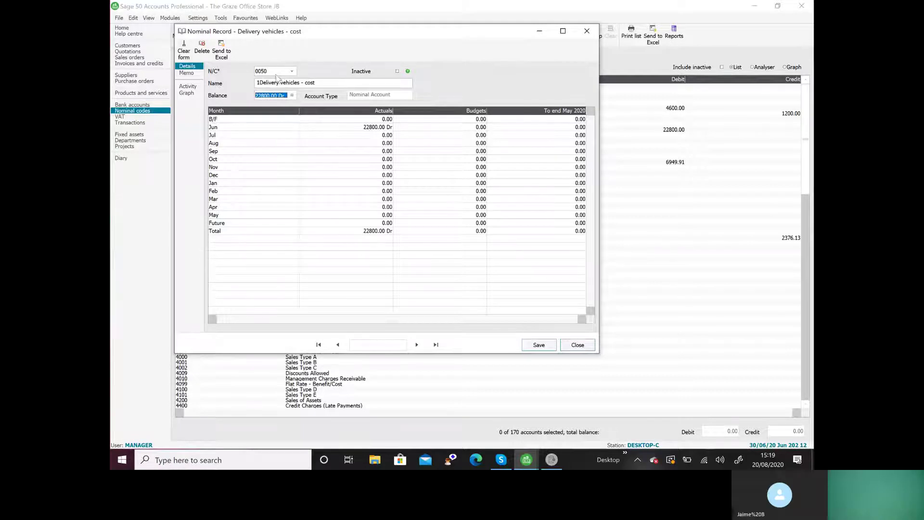
{"action": "left_click", "coordinate": [258, 83]}
{"action": "key", "text": "BackSpace"}
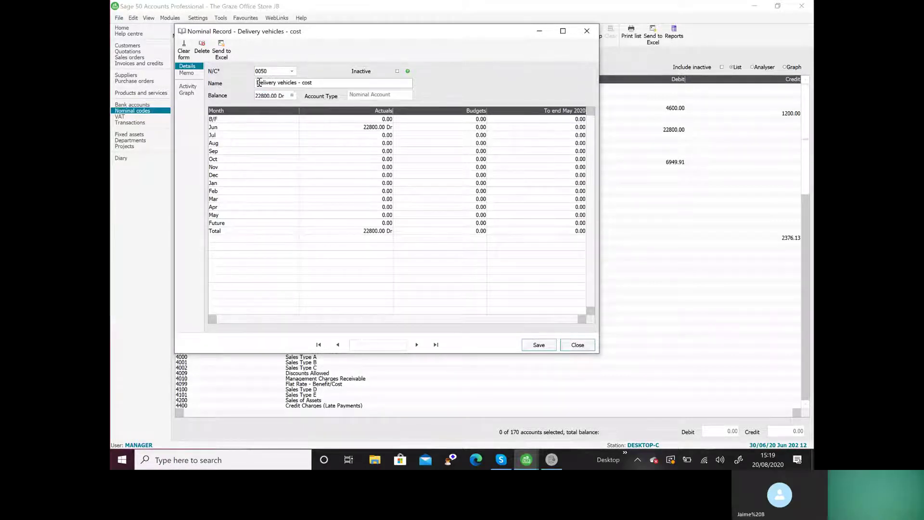
{"action": "left_click", "coordinate": [276, 71]}
{"action": "type", "text": "0051"}
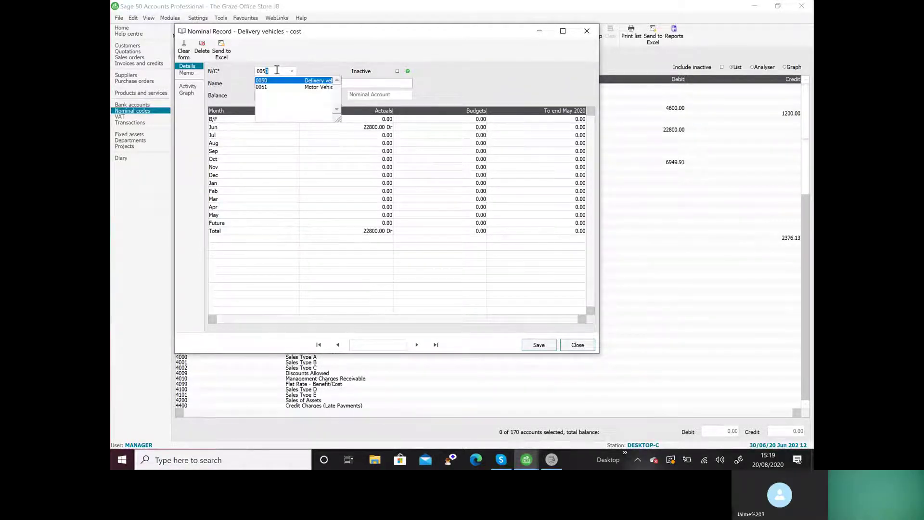
{"action": "key", "text": "Tab"}
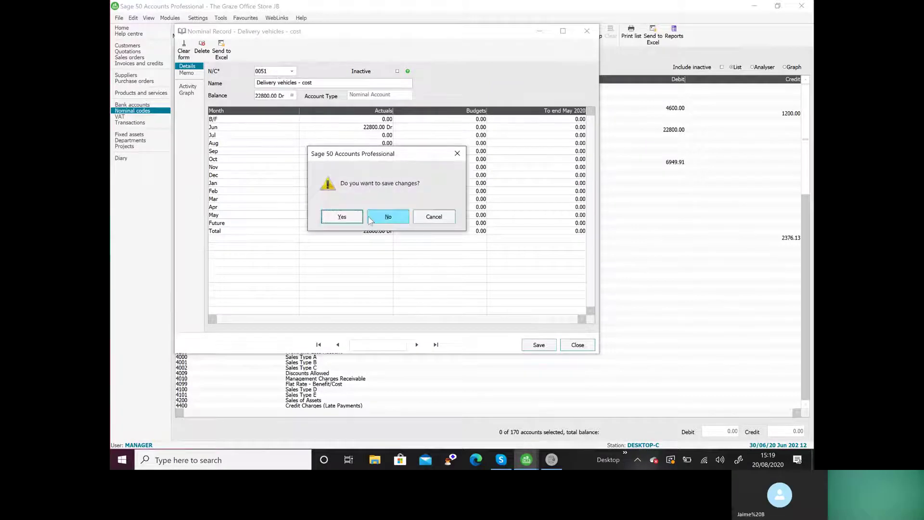
{"action": "left_click", "coordinate": [427, 217]}
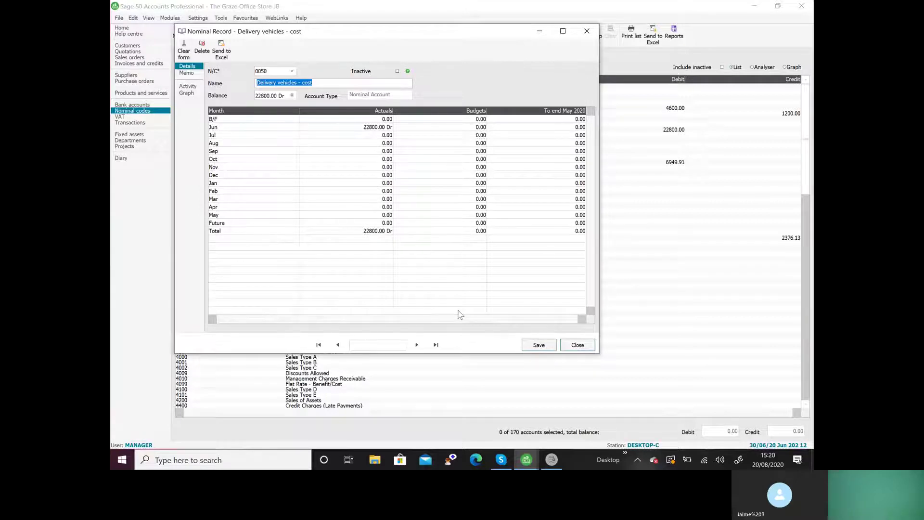
Clear the nominal record form and load the motor vehicles depreciation account, code 0051.
{"action": "left_click", "coordinate": [186, 46]}
{"action": "type", "text": "005"}
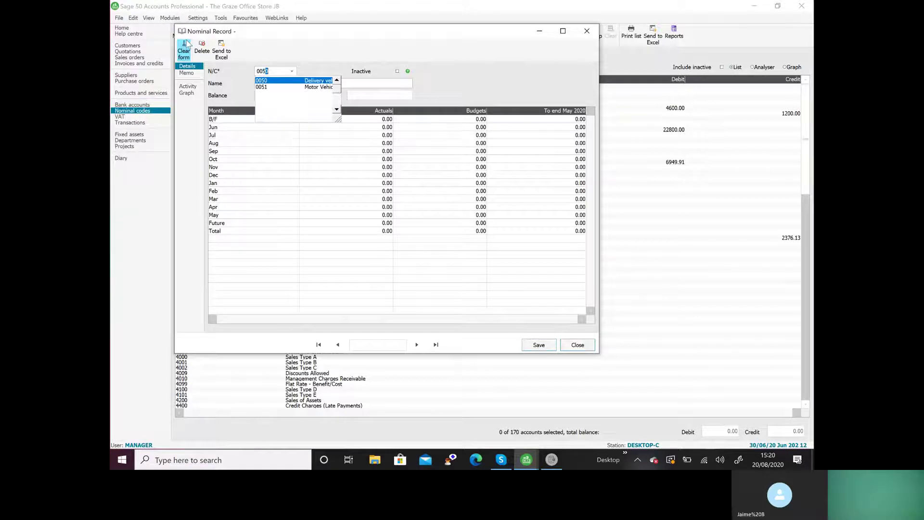
{"action": "type", "text": "1"}
{"action": "key", "text": "Tab"}
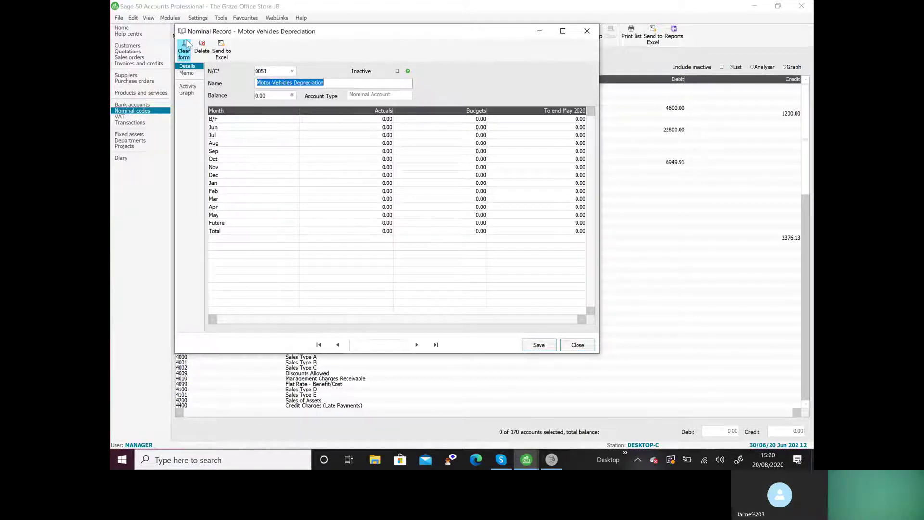
Rename nominal account 0051 "Delivery vehicles - accumulated depreciation" and save its details for the opening balance.
{"action": "double_click", "coordinate": [261, 82]}
{"action": "type", "text": "Delivery"}
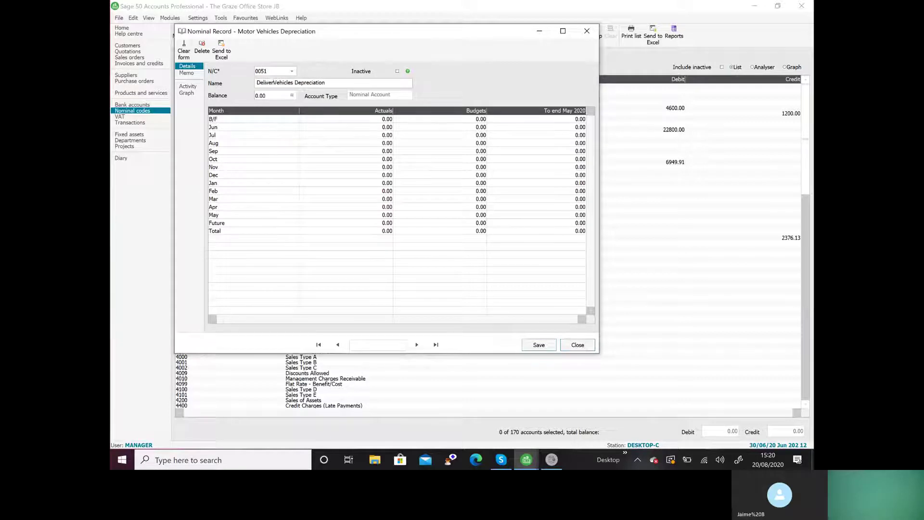
{"action": "key", "text": "Delete"}
{"action": "type", "text": "vehicles - accumulated"}
{"action": "left_click", "coordinate": [337, 79]}
{"action": "key", "text": "BackSpace"}
{"action": "type", "text": "d"}
{"action": "left_click", "coordinate": [291, 96]}
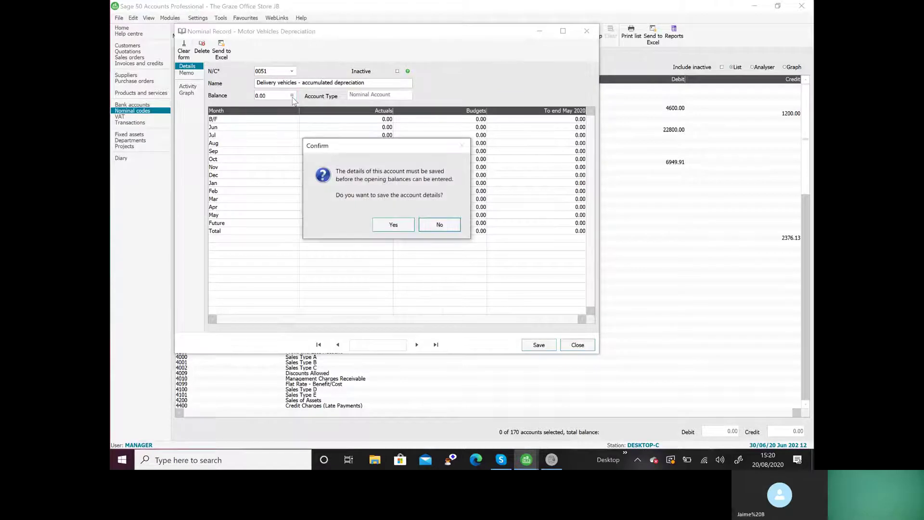
{"action": "key", "text": "Tab"}
{"action": "key", "text": "Return"}
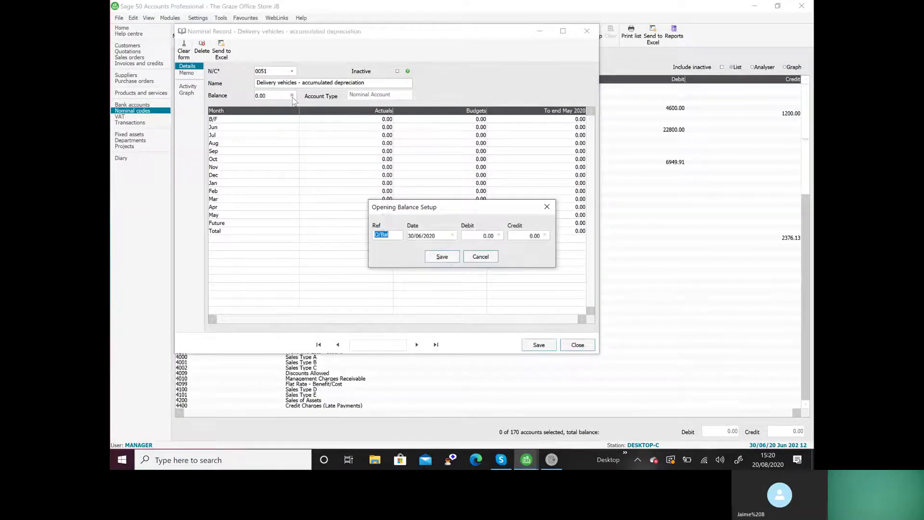
Enter a 5000.00 credit opening balance dated 01/06/2020 for delivery vehicles accumulated depreciation and save the record.
{"action": "key", "text": "Tab"}
{"action": "type", "text": "1"}
{"action": "key", "text": "Tab"}
{"action": "key", "text": "Tab"}
{"action": "type", "text": "5000"}
{"action": "left_click", "coordinate": [442, 258]}
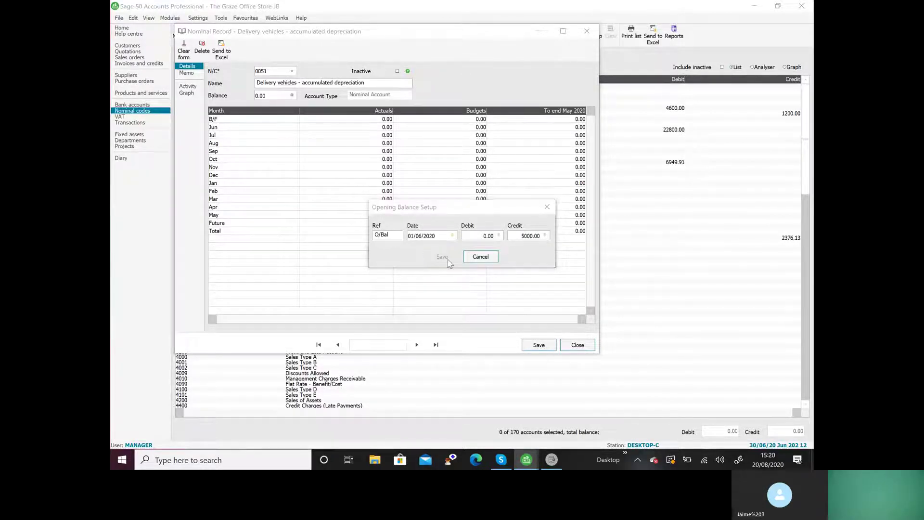
{"action": "left_click", "coordinate": [534, 346]}
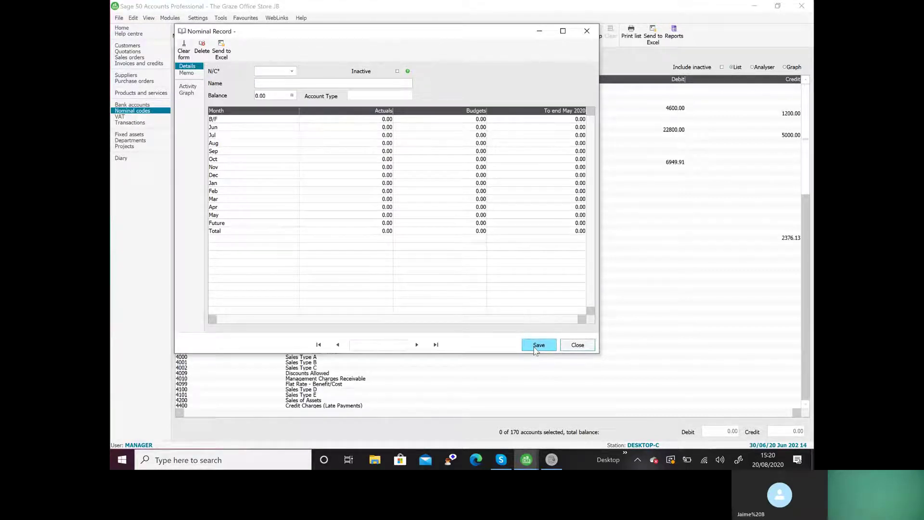
Load nominal account 0040, rename it "Furniture and fixtures - cost" and save its details for the opening balance.
{"action": "type", "text": "0040"}
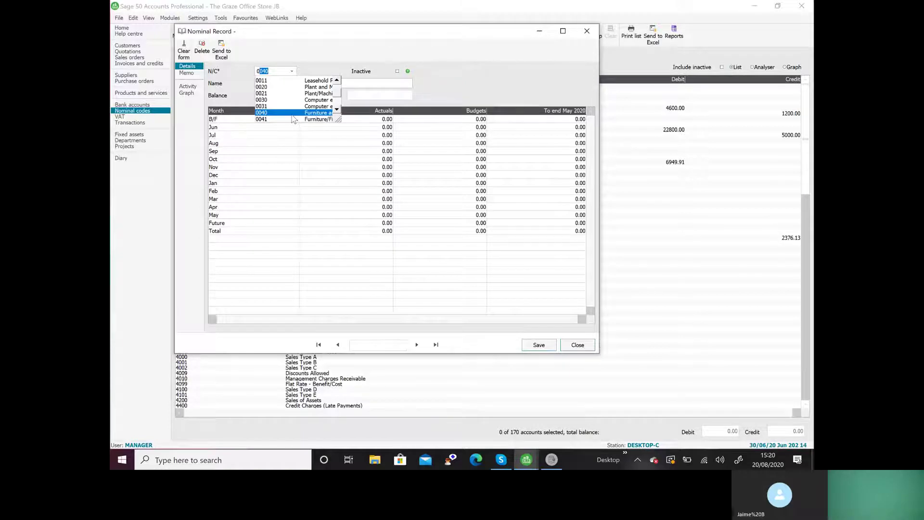
{"action": "left_click", "coordinate": [292, 114]}
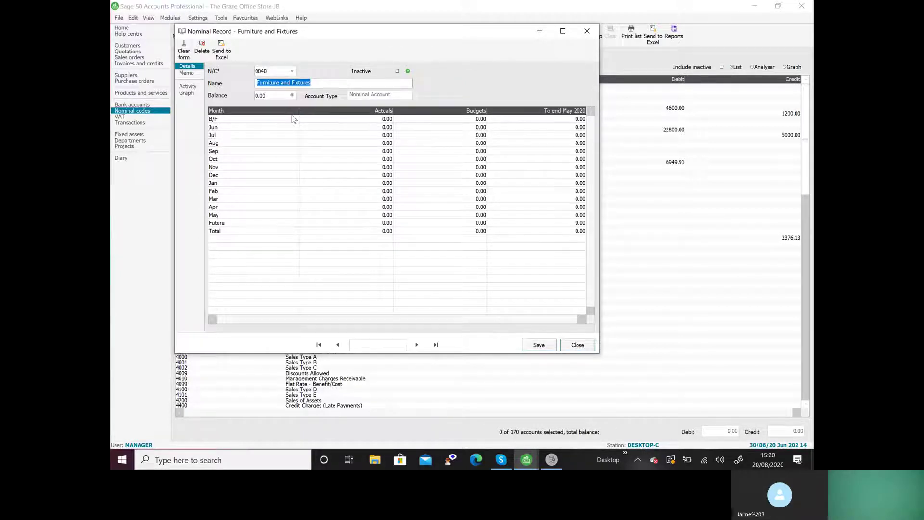
{"action": "left_click", "coordinate": [293, 82]}
{"action": "key", "text": "BackSpace"}
{"action": "type", "text": "fixtures"}
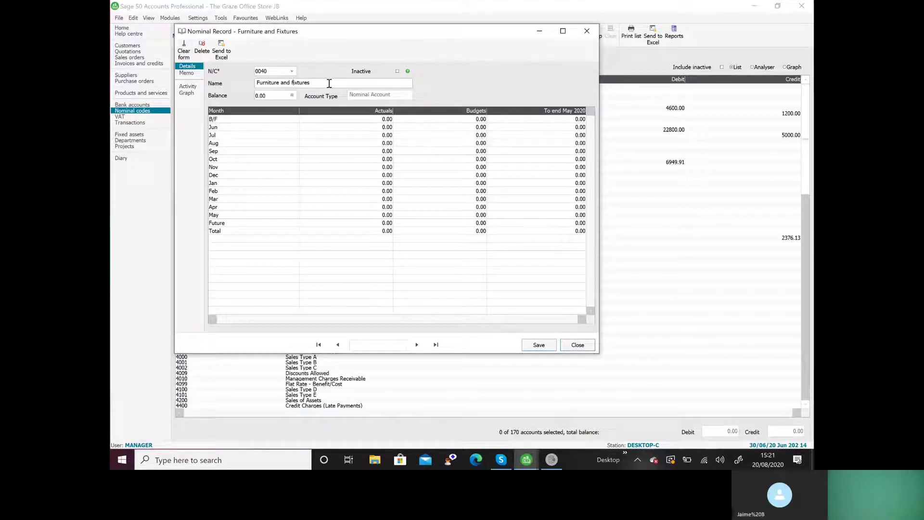
{"action": "type", "text": " - cost"}
{"action": "left_click", "coordinate": [292, 96]}
{"action": "left_click", "coordinate": [393, 225]}
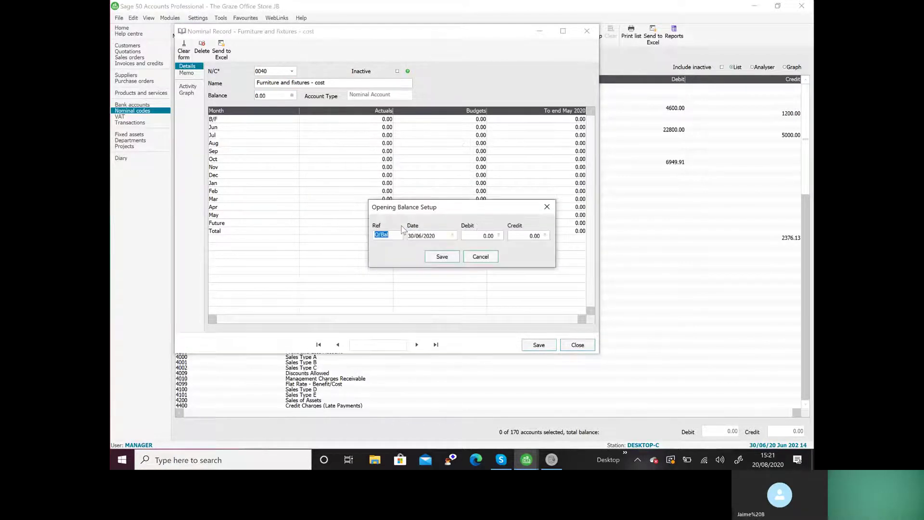
Enter a 6445.00 debit opening balance dated 01/06/2020 for furniture and fixtures cost and save the record.
{"action": "key", "text": "Tab"}
{"action": "type", "text": "1"}
{"action": "key", "text": "Tab"}
{"action": "type", "text": "6445"}
{"action": "left_click", "coordinate": [441, 257]}
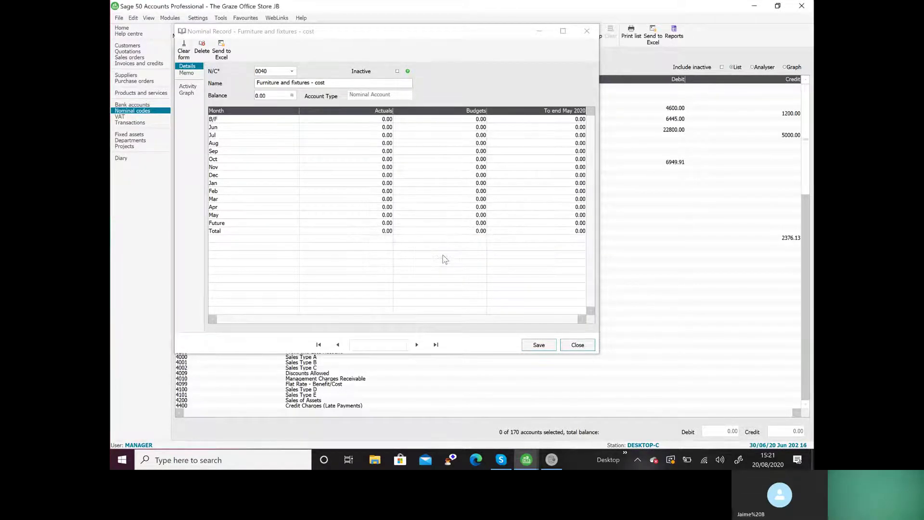
{"action": "left_click", "coordinate": [535, 345]}
Load nominal account 0041, rename it "Furnitures and fixture - accumulated depreciation" and save its details for the opening balance.
{"action": "type", "text": "0041"}
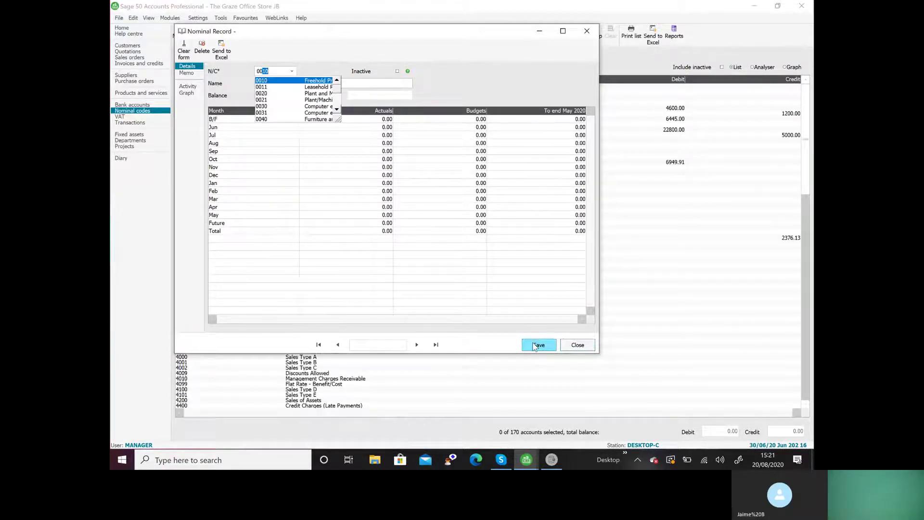
{"action": "key", "text": "Tab"}
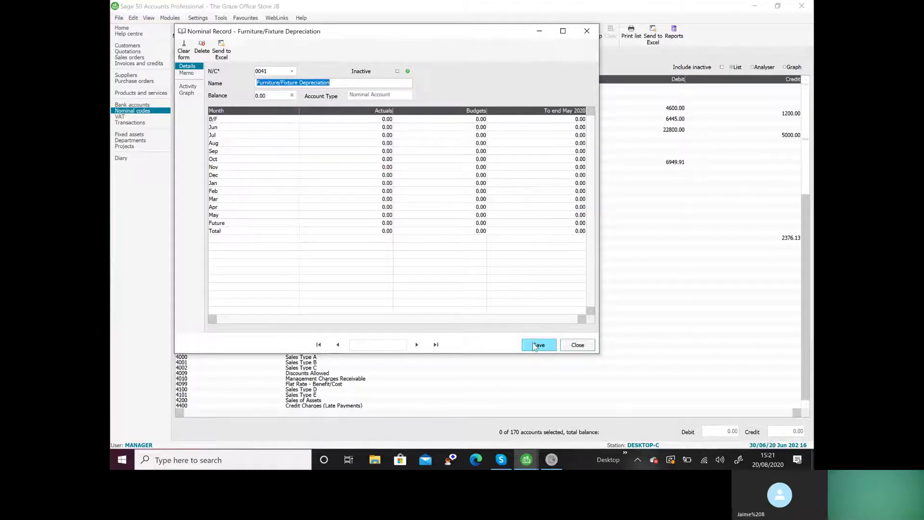
{"action": "left_click", "coordinate": [282, 81]}
{"action": "key", "text": "BackSpace"}
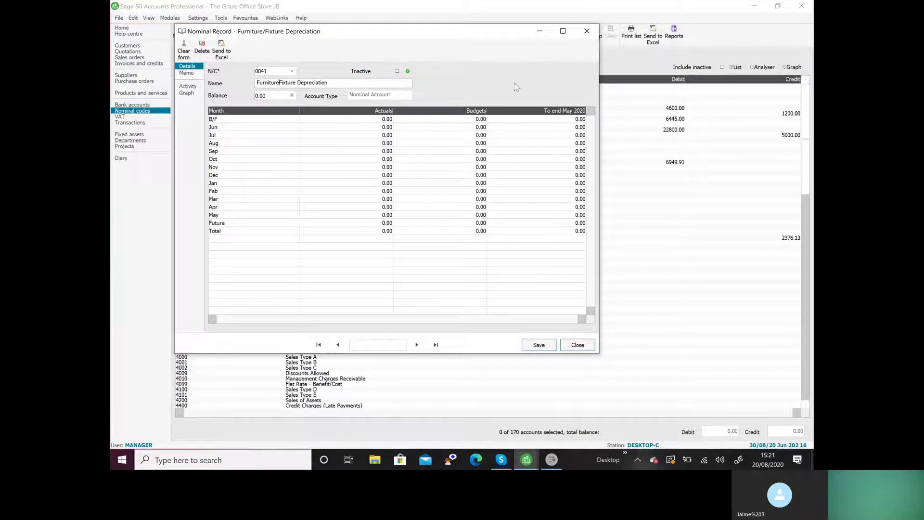
{"action": "type", "text": "s and"}
{"action": "key", "text": "Delete"}
{"action": "type", "text": "f"}
{"action": "left_click", "coordinate": [312, 83]}
{"action": "type", "text": "- accumulated"}
{"action": "key", "text": "Delete"}
{"action": "type", "text": "d"}
{"action": "left_click", "coordinate": [292, 97]}
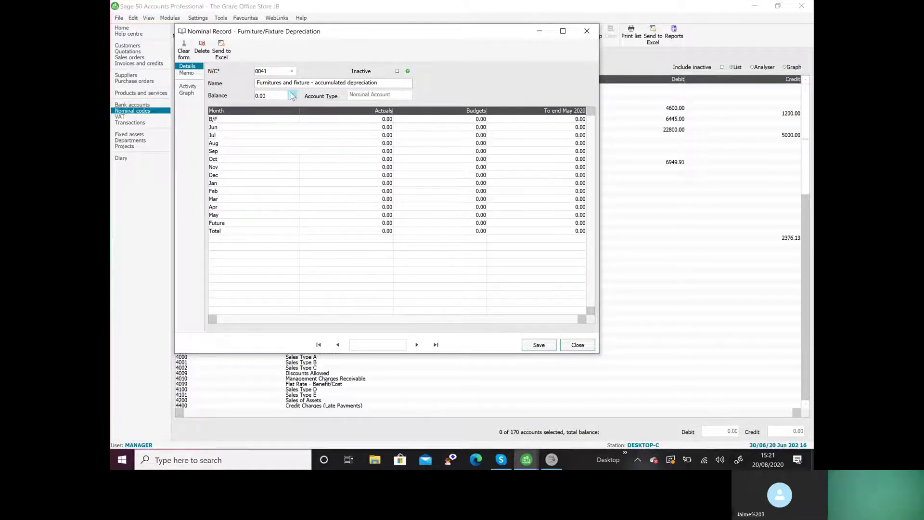
{"action": "left_click", "coordinate": [392, 224]}
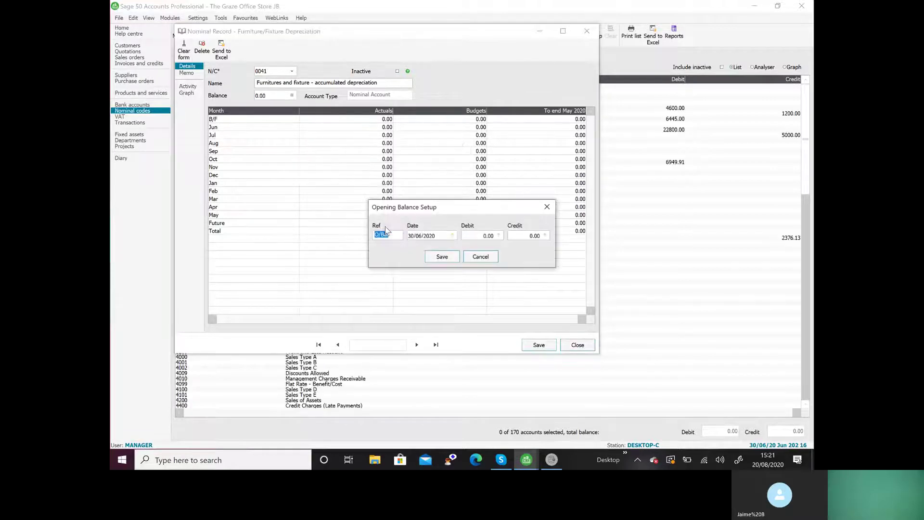
Enter a 1625.00 credit opening balance dated 01/06/2020 for furniture and fixtures accumulated depreciation and save the record.
{"action": "key", "text": "Tab"}
{"action": "type", "text": "1"}
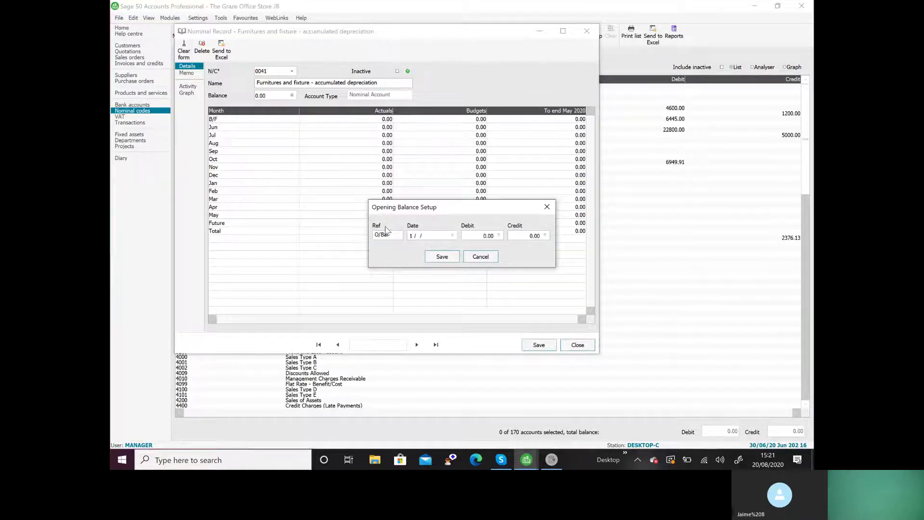
{"action": "key", "text": "Tab"}
{"action": "key", "text": "Tab"}
{"action": "type", "text": "1625"}
{"action": "left_click", "coordinate": [443, 256]}
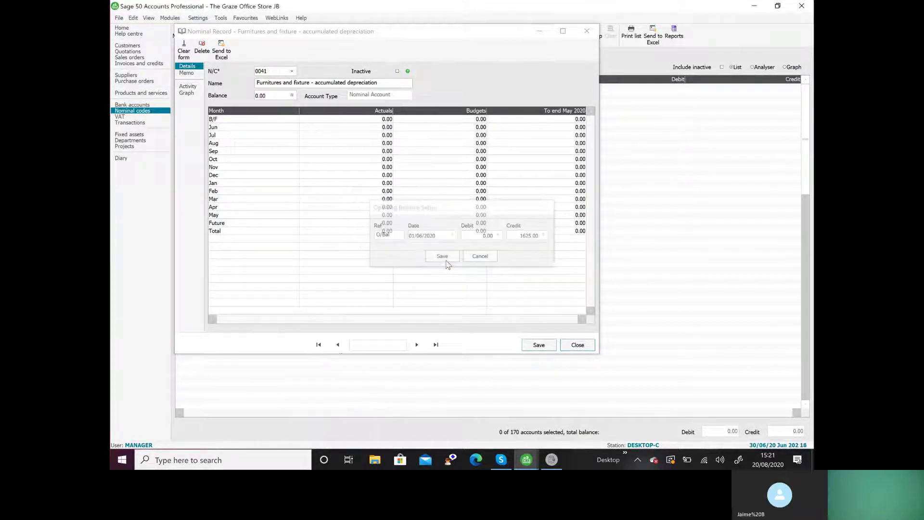
{"action": "left_click", "coordinate": [538, 344]}
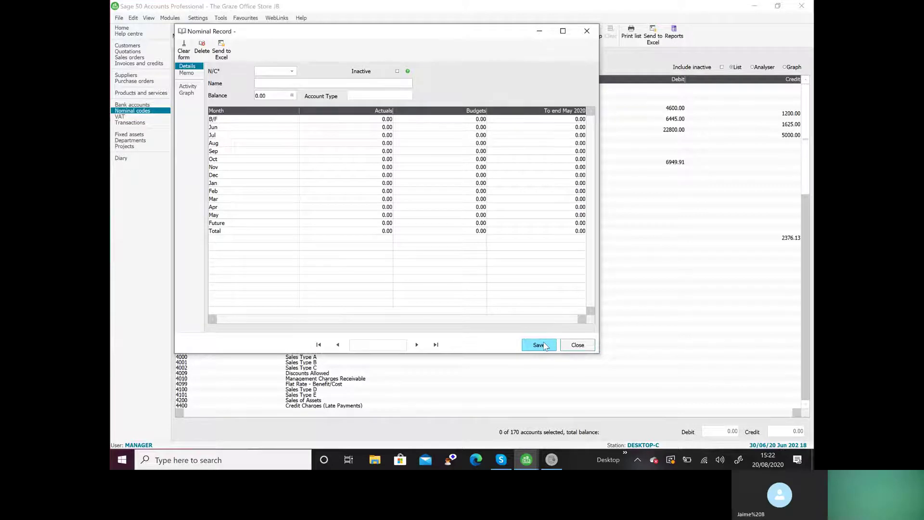
Load nominal account 1200, rename it "Bank current account" and save its details for the opening balance.
{"action": "type", "text": "1"}
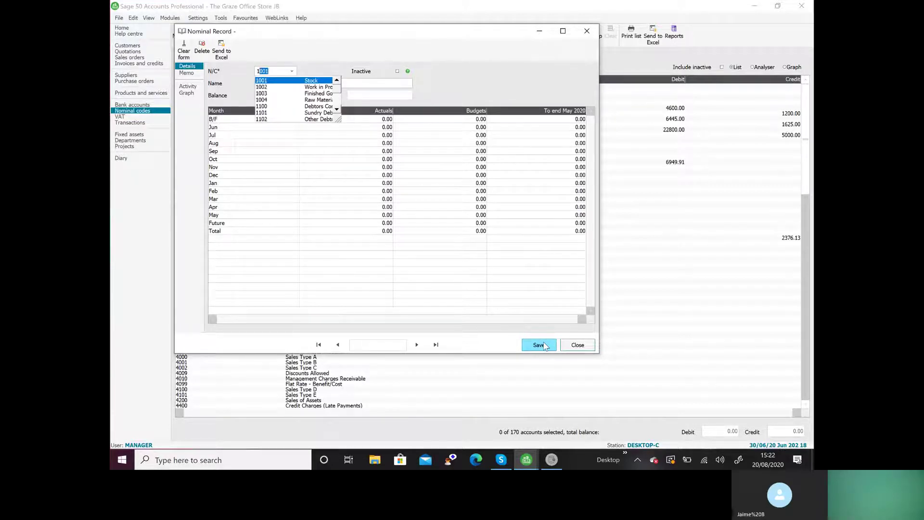
{"action": "type", "text": "200"}
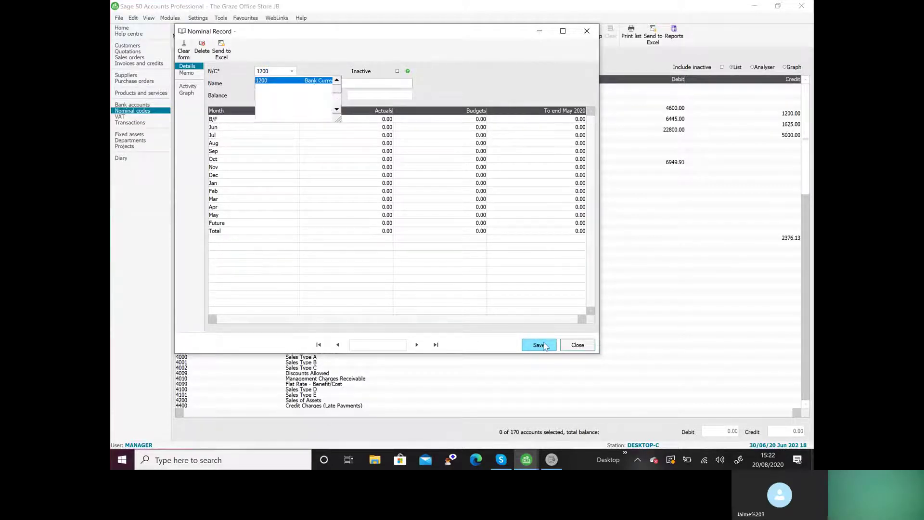
{"action": "key", "text": "Tab"}
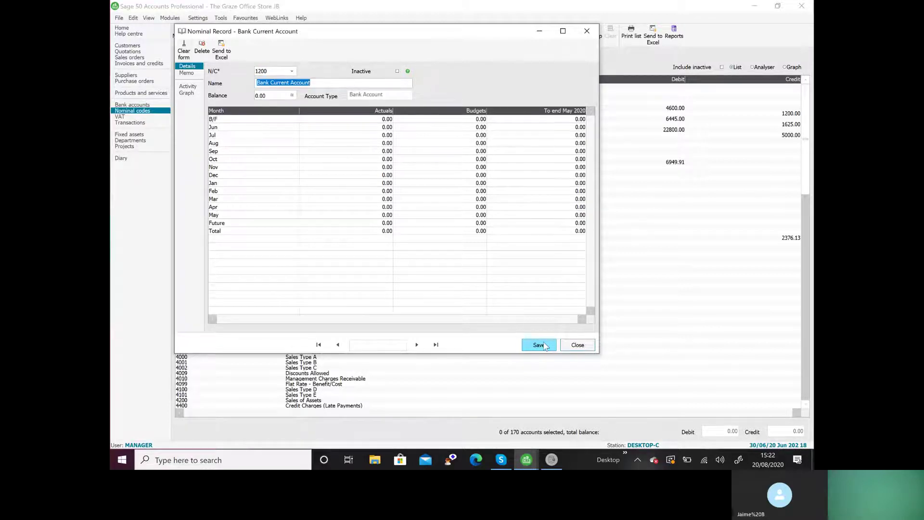
{"action": "left_click", "coordinate": [273, 83]}
{"action": "key", "text": "BackSpace"}
{"action": "type", "text": "c"}
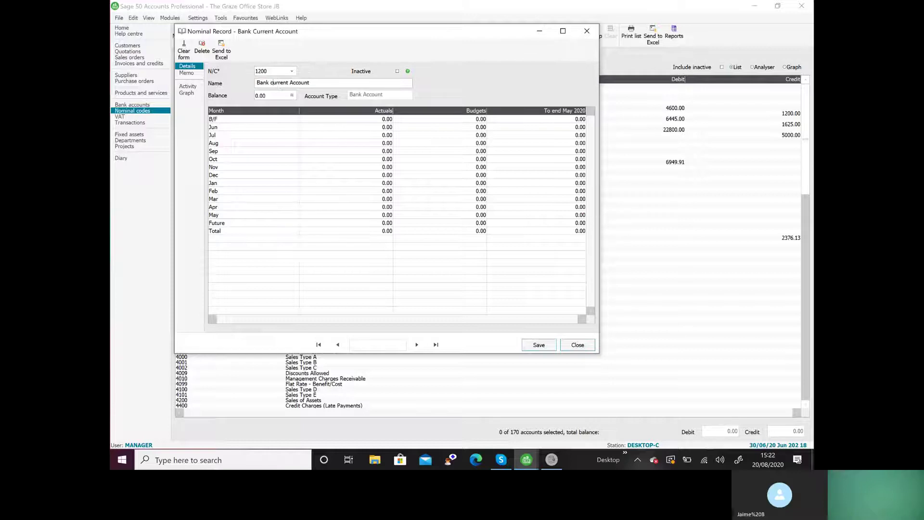
{"action": "left_click", "coordinate": [292, 83]}
{"action": "key", "text": "BackSpace"}
{"action": "type", "text": "a"}
{"action": "left_click", "coordinate": [292, 95]}
{"action": "key", "text": "Left"}
{"action": "key", "text": "Return"}
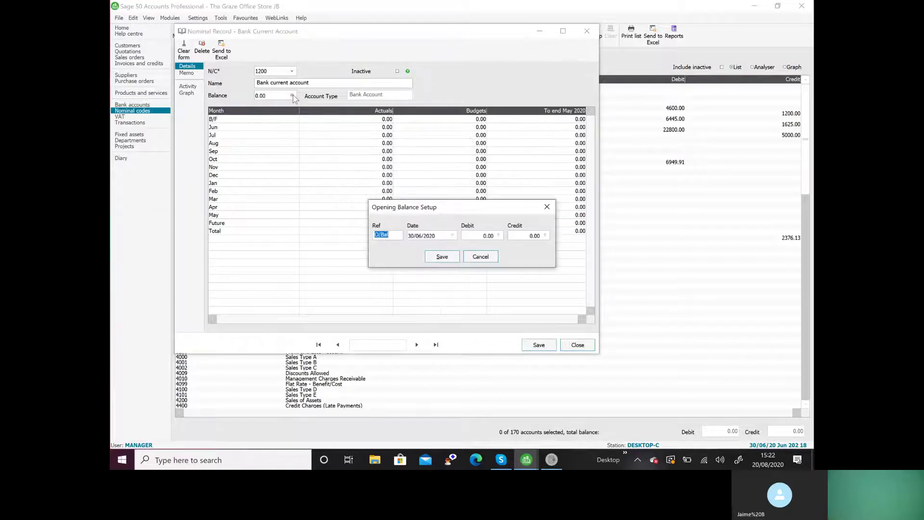
Enter a 13984.24 debit opening balance dated 01/06/2020 for the bank current account and save the record.
{"action": "type", "text": "1"}
{"action": "type", "text": "1"}
{"action": "type", "text": "398"}
{"action": "type", "text": "4.24"}
{"action": "left_click", "coordinate": [441, 257]}
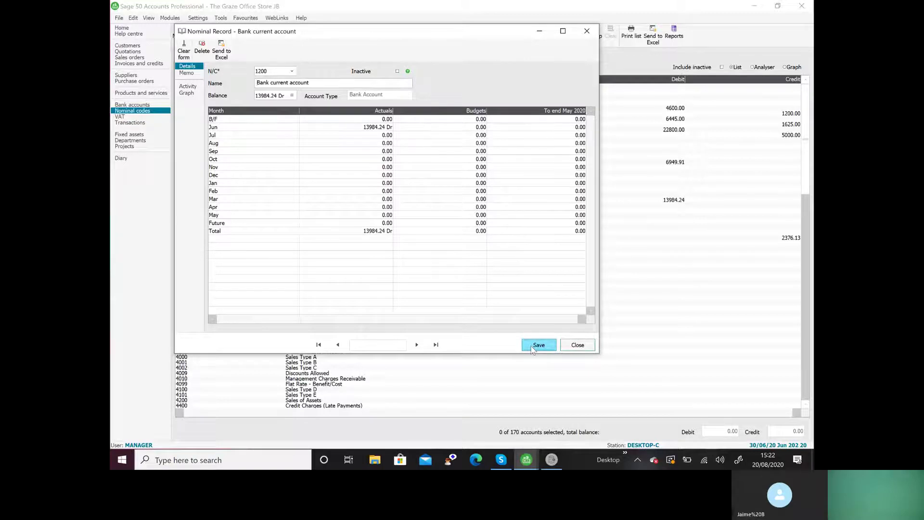
{"action": "left_click", "coordinate": [531, 348]}
Load nominal account 1230, rename it "Petty cash" and save its details for the opening balance.
{"action": "type", "text": "1230"}
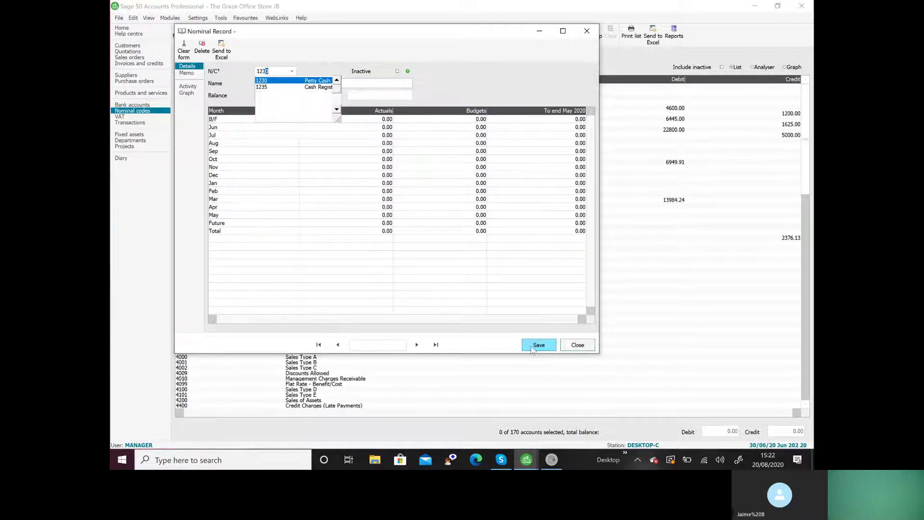
{"action": "key", "text": "Tab"}
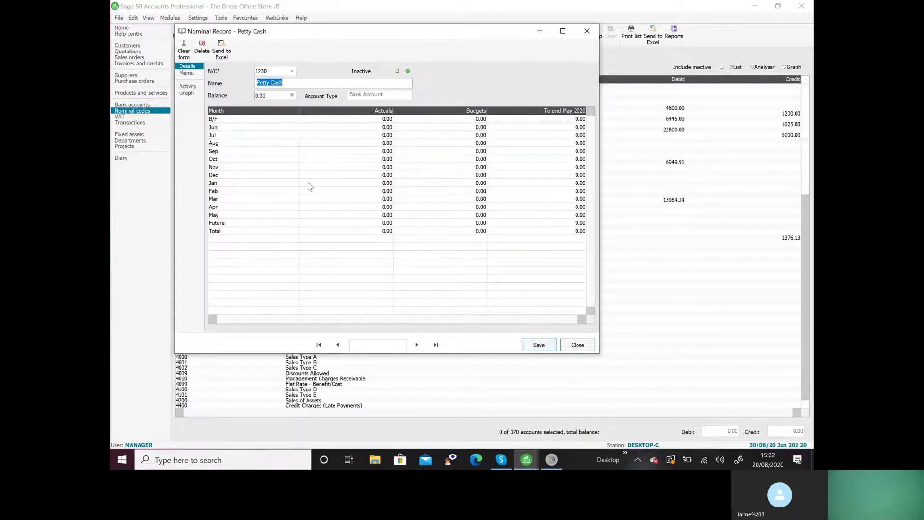
{"action": "left_click", "coordinate": [276, 86]}
{"action": "key", "text": "BackSpace"}
{"action": "type", "text": "c"}
{"action": "left_click", "coordinate": [292, 94]}
{"action": "left_click", "coordinate": [391, 224]}
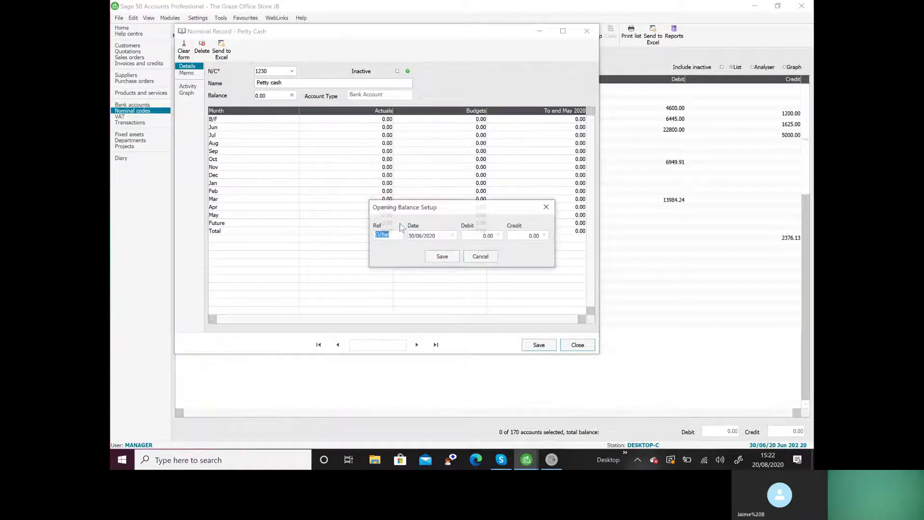
Enter a 75.00 debit opening balance dated 01/06/2020 for petty cash and save the record.
{"action": "key", "text": "Tab"}
{"action": "type", "text": "1"}
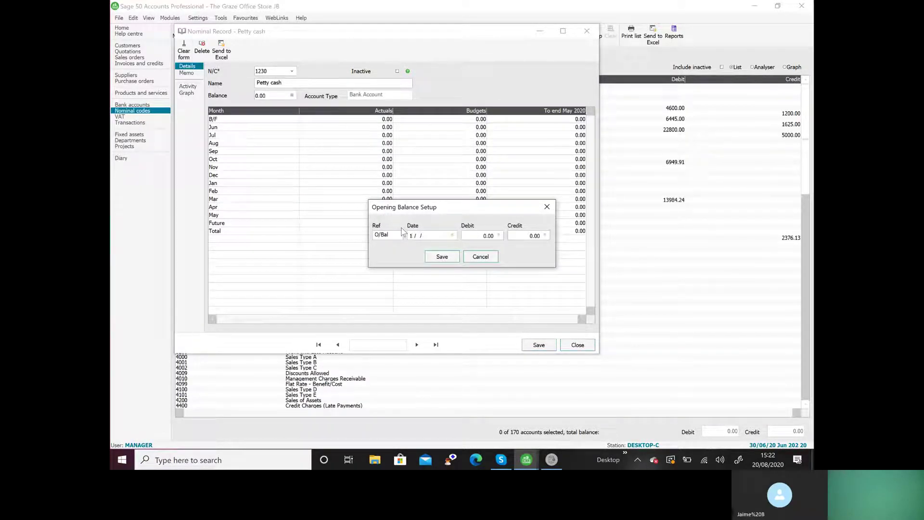
{"action": "key", "text": "Tab"}
{"action": "type", "text": "75.00"}
{"action": "left_click", "coordinate": [441, 256]}
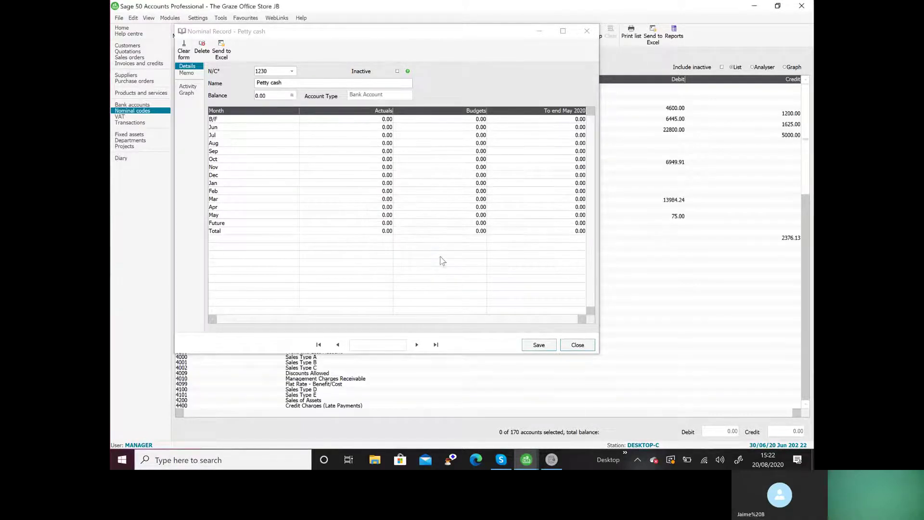
{"action": "left_click", "coordinate": [538, 344]}
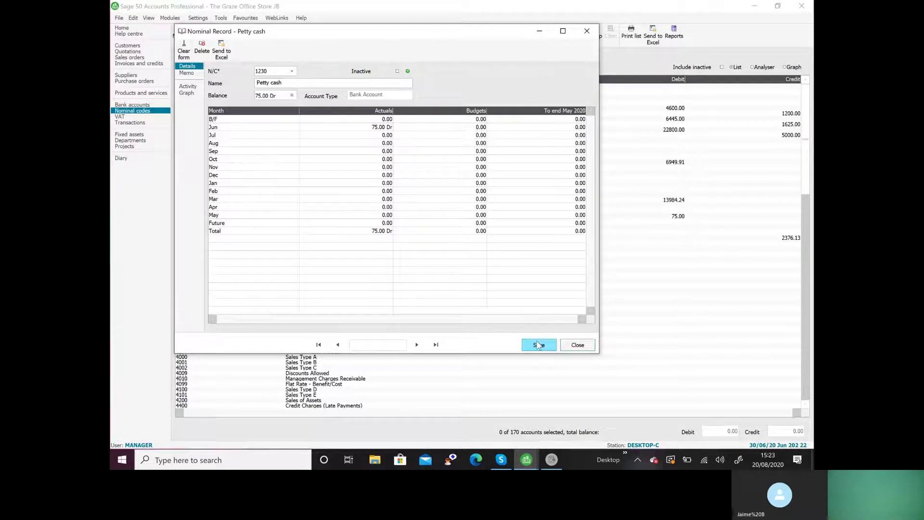
{"action": "left_click", "coordinate": [539, 345]}
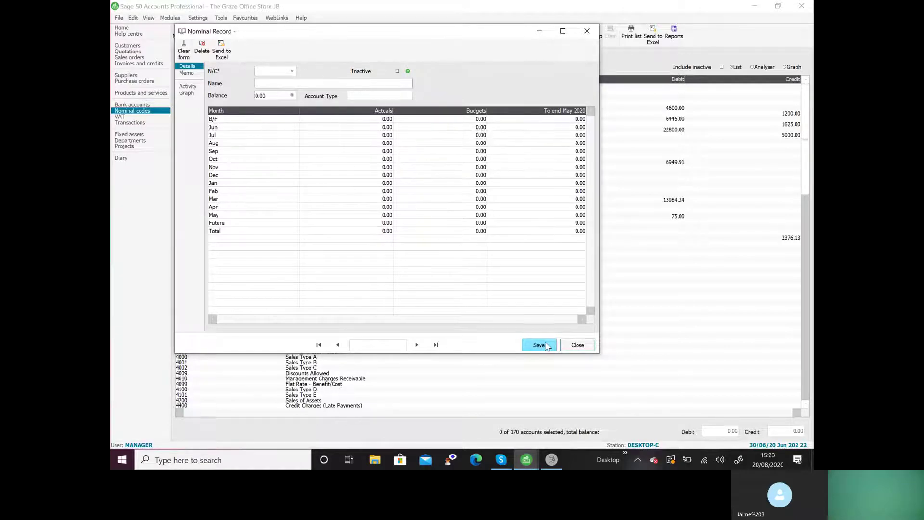
Load nominal account 1100, rename it "Sales ledger control account" and save the record.
{"action": "type", "text": "1"}
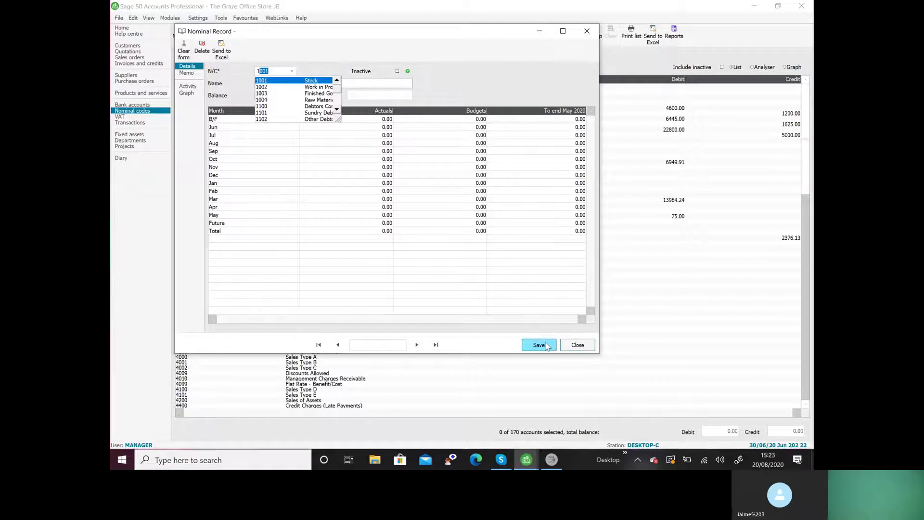
{"action": "type", "text": "100"}
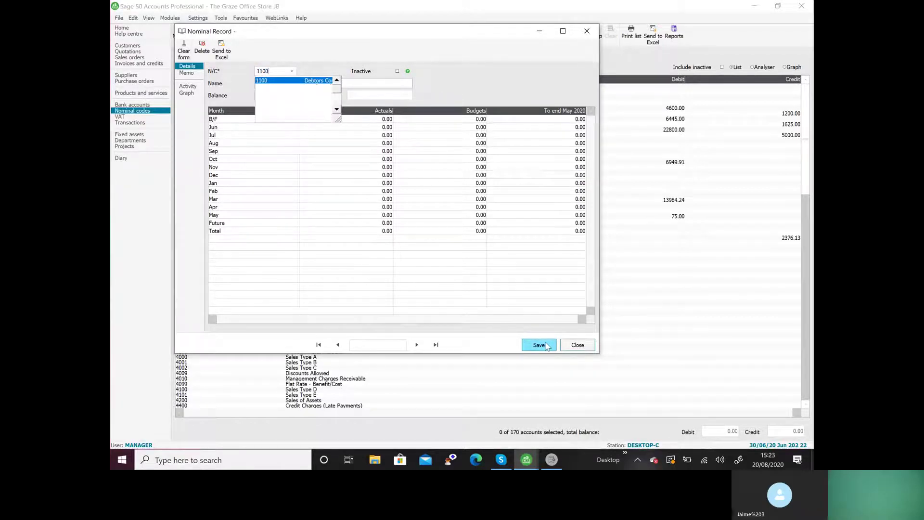
{"action": "key", "text": "Tab"}
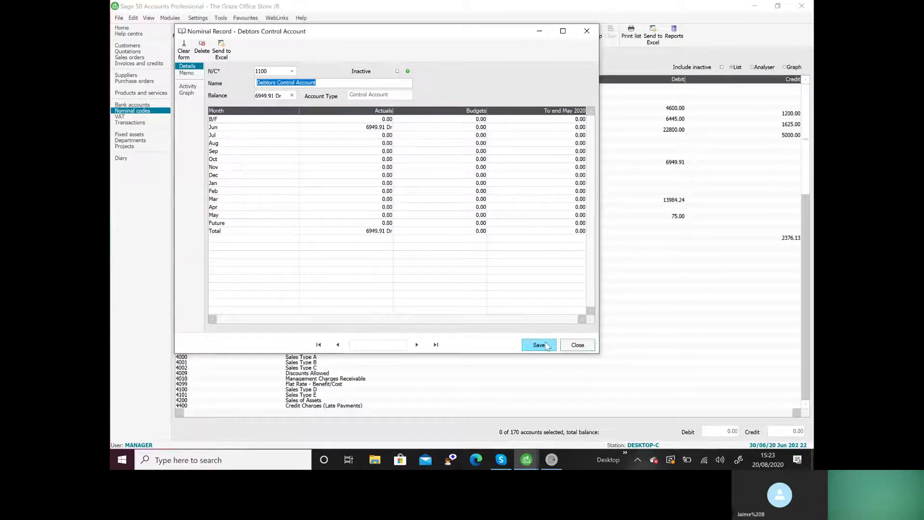
{"action": "type", "text": "Sales le"}
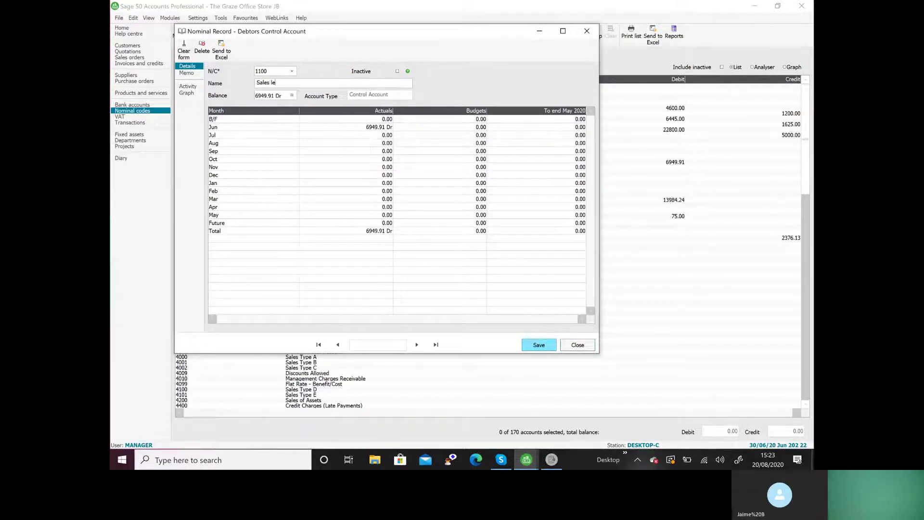
{"action": "type", "text": "dger control account"}
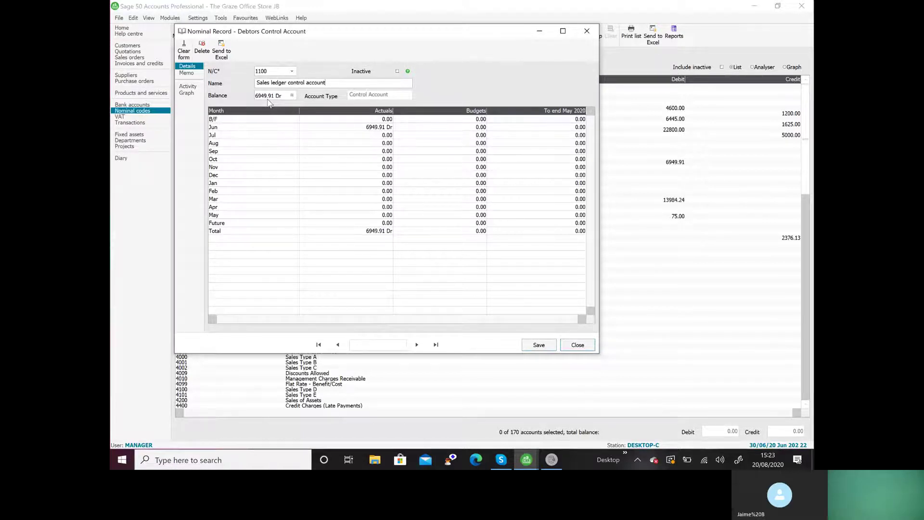
{"action": "left_click", "coordinate": [538, 345]}
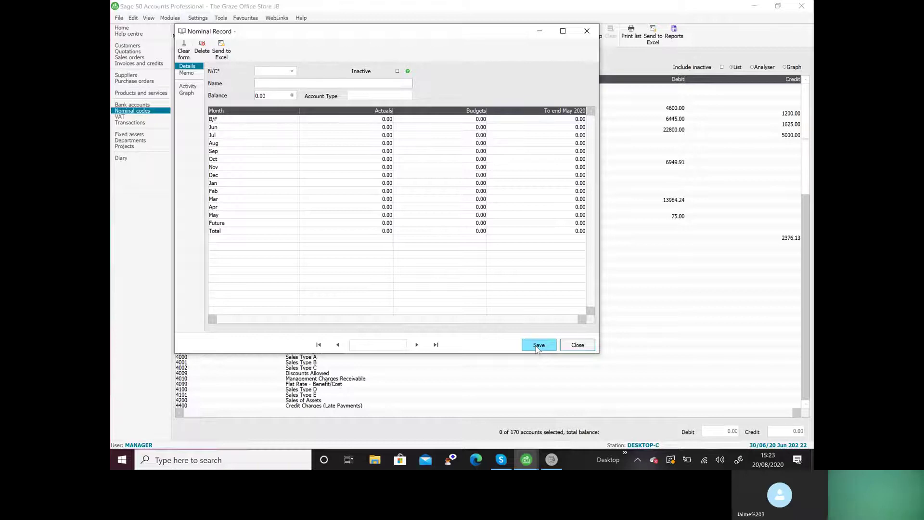
Load nominal account 2100, rename it "Purchase ledger control account" and save the record.
{"action": "type", "text": "21"}
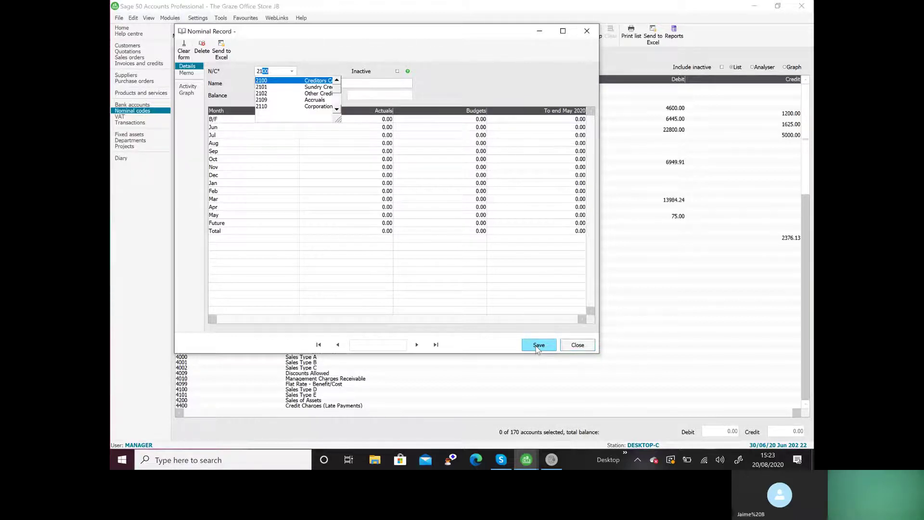
{"action": "type", "text": "00"}
{"action": "key", "text": "Tab"}
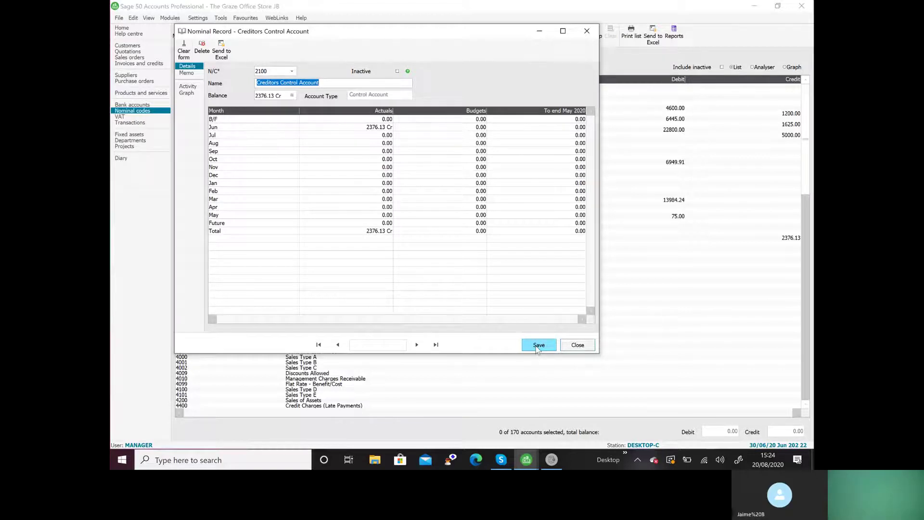
{"action": "type", "text": "Purcha"}
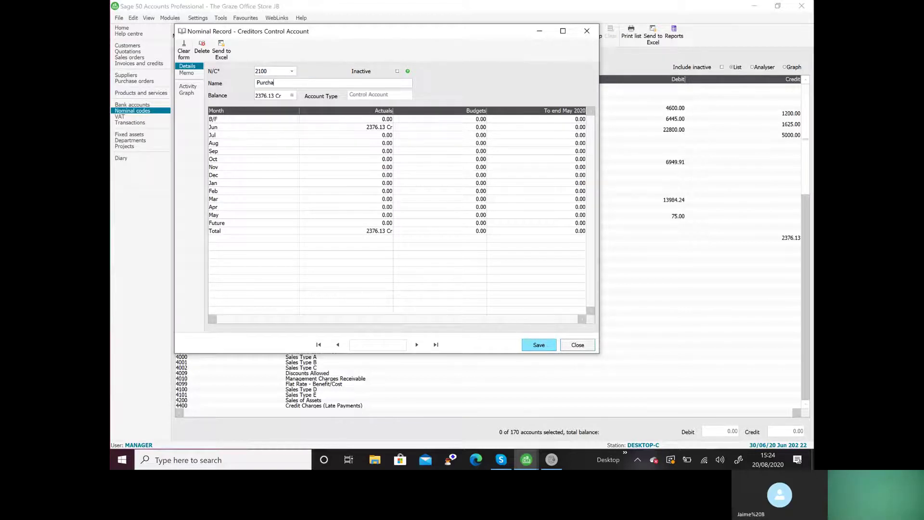
{"action": "type", "text": "se ledger control account"}
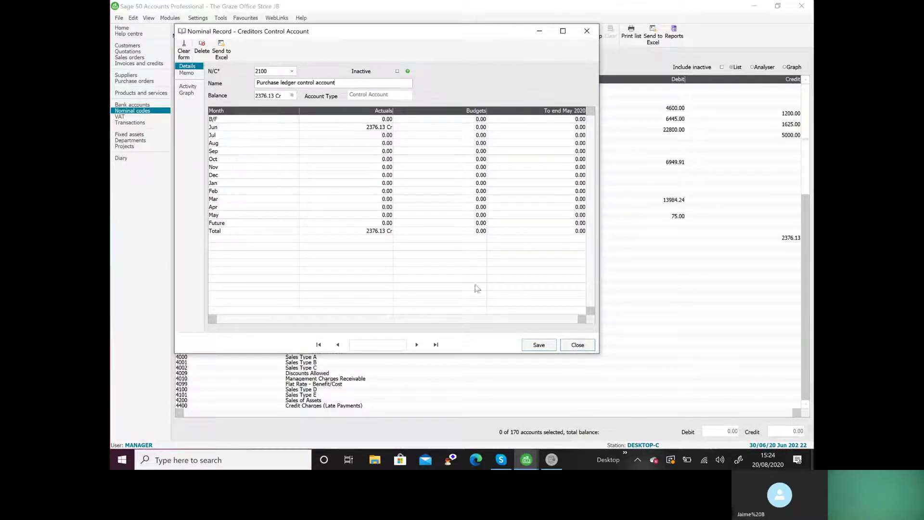
{"action": "left_click", "coordinate": [528, 350]}
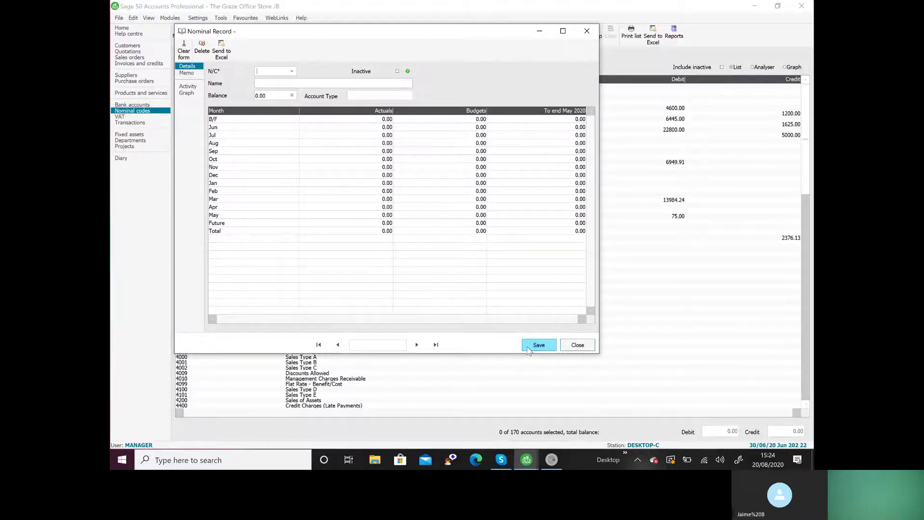
Load nominal account 2200, rename it "Sales tax control account" and save its details for the opening balance.
{"action": "type", "text": "22"}
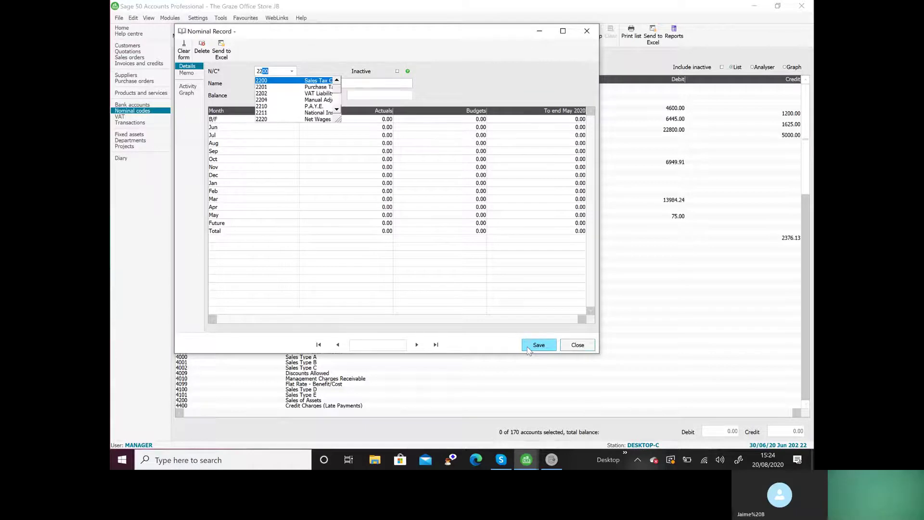
{"action": "type", "text": "00"}
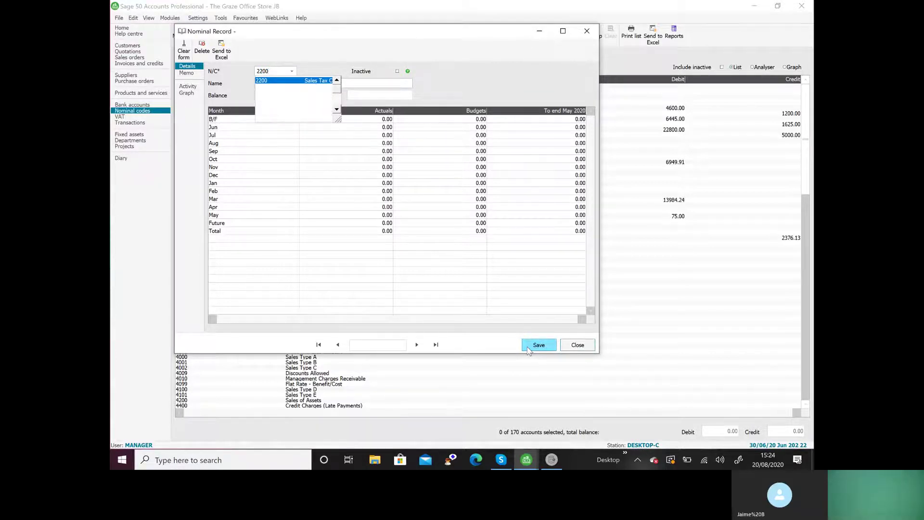
{"action": "key", "text": "Tab"}
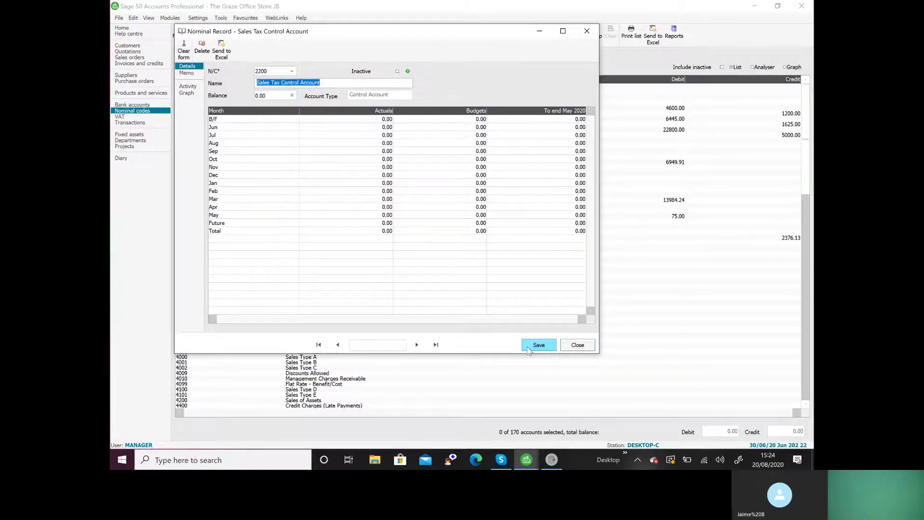
{"action": "left_click", "coordinate": [273, 85]}
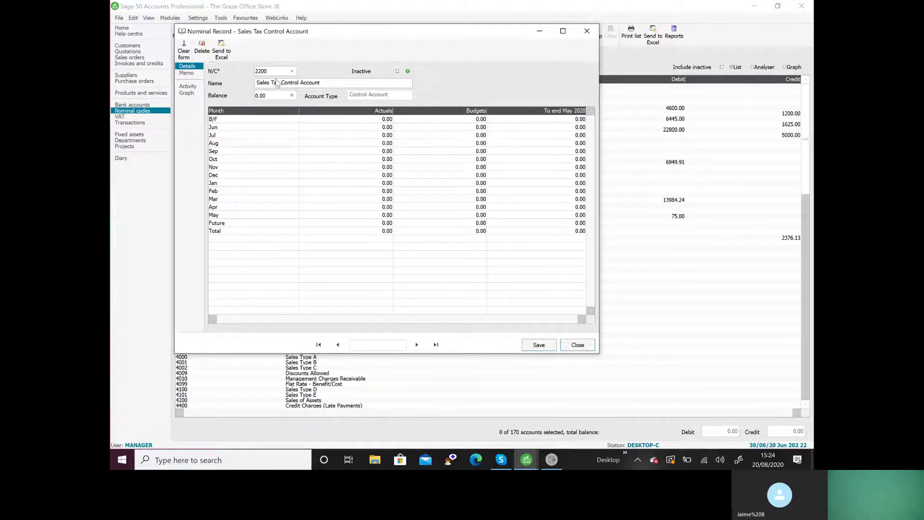
{"action": "key", "text": "BackSpace"}
{"action": "key", "text": "BackSpace"}
{"action": "key", "text": "BackSpace"}
{"action": "type", "text": "tax"}
{"action": "left_click", "coordinate": [282, 82]}
{"action": "key", "text": "BackSpace"}
{"action": "type", "text": "c"}
{"action": "left_click", "coordinate": [298, 82]}
{"action": "key", "text": "BackSpace"}
{"action": "type", "text": "a"}
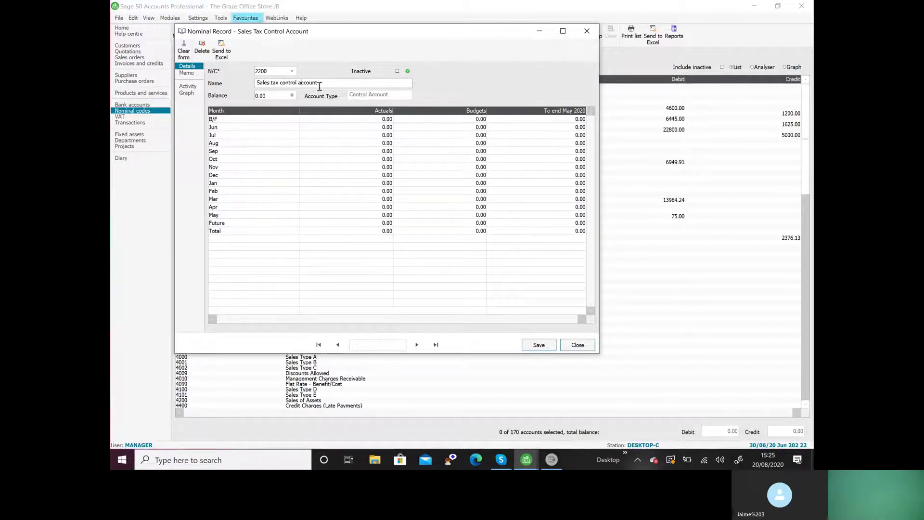
{"action": "left_click", "coordinate": [291, 95]}
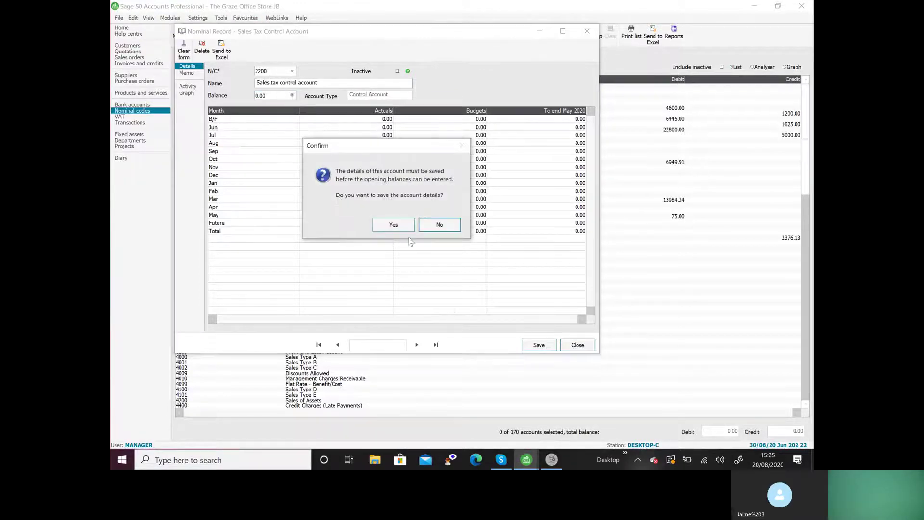
{"action": "left_click", "coordinate": [392, 224]}
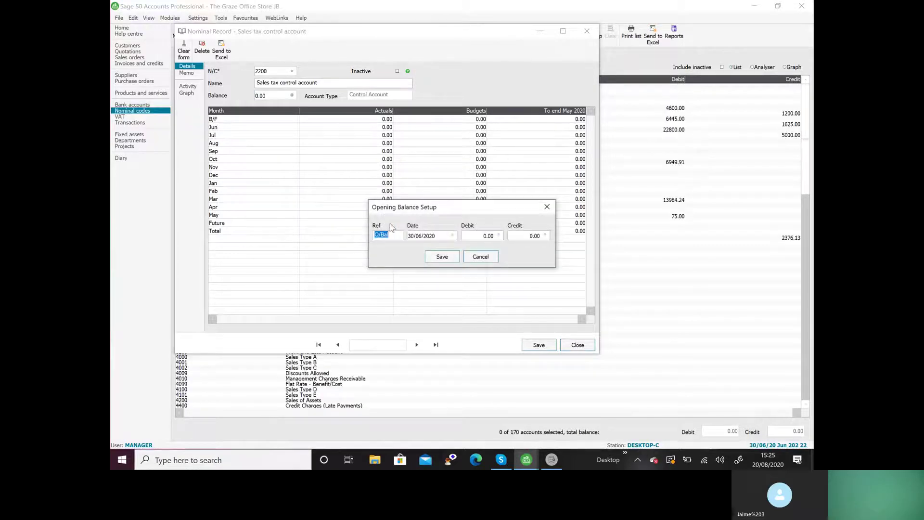
Enter a 12100.00 credit opening balance dated 01/06/2020 for the sales tax control account and save the record.
{"action": "key", "text": "Tab"}
{"action": "type", "text": "1"}
{"action": "key", "text": "Tab"}
{"action": "key", "text": "Tab"}
{"action": "type", "text": "12100"}
{"action": "left_click", "coordinate": [449, 260]}
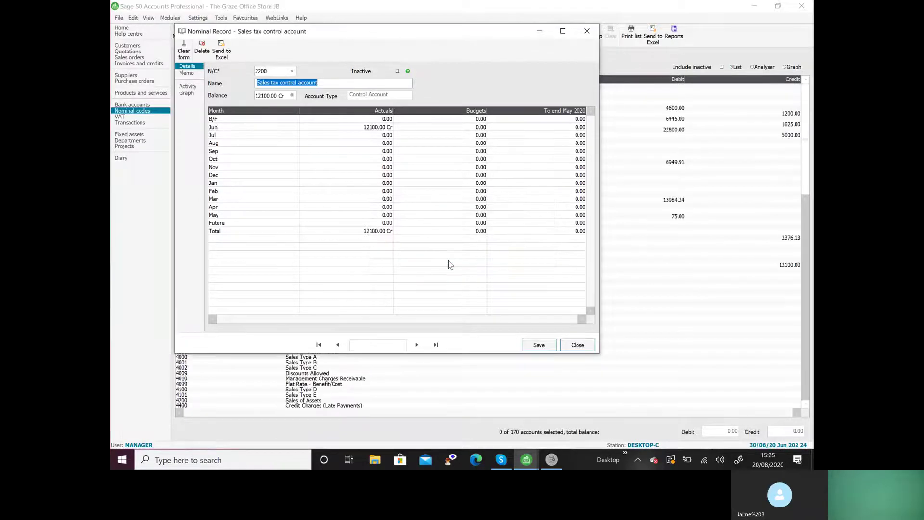
{"action": "left_click", "coordinate": [536, 345]}
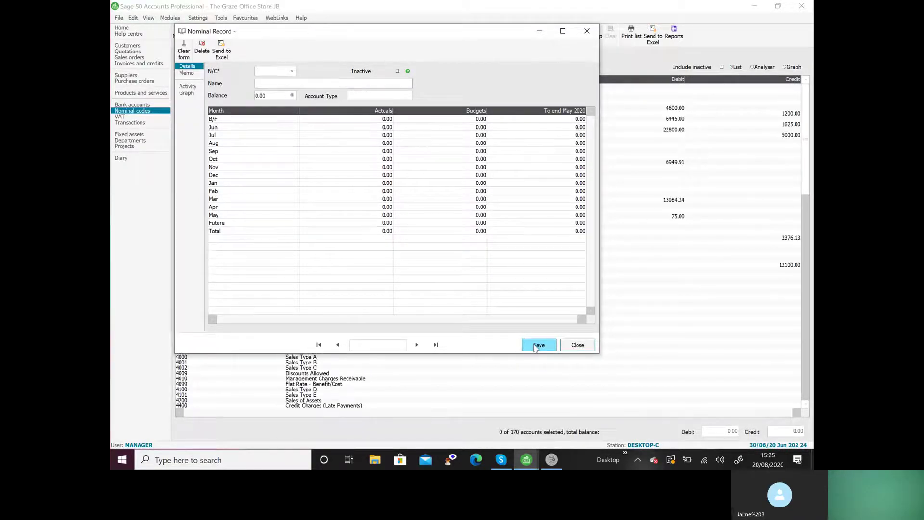
Load nominal account 2201, rename it "Purchase tax control account" and save its details for the opening balance.
{"action": "type", "text": "2201"}
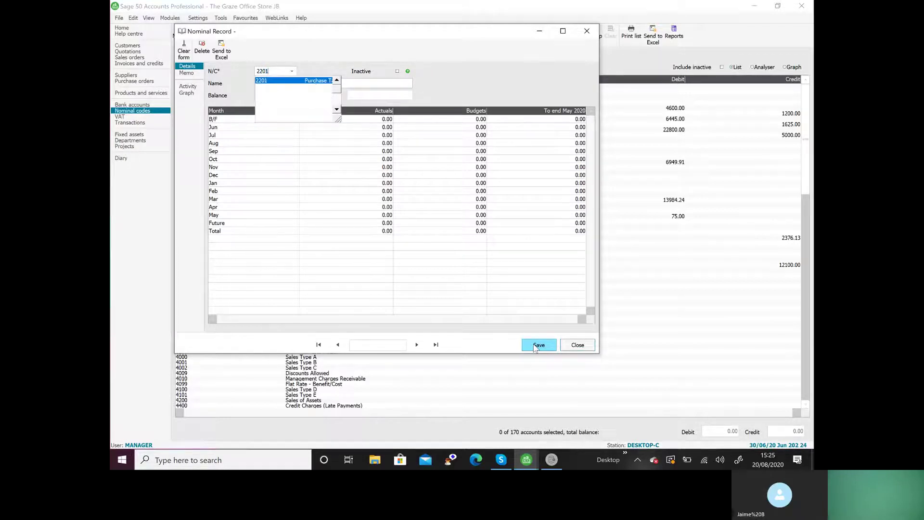
{"action": "key", "text": "Tab"}
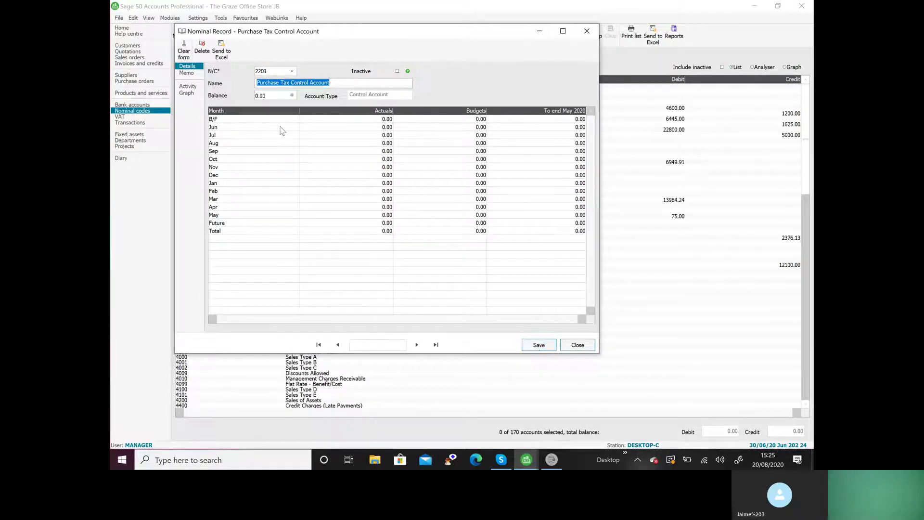
{"action": "left_click", "coordinate": [285, 83]}
{"action": "key", "text": "BackSpace"}
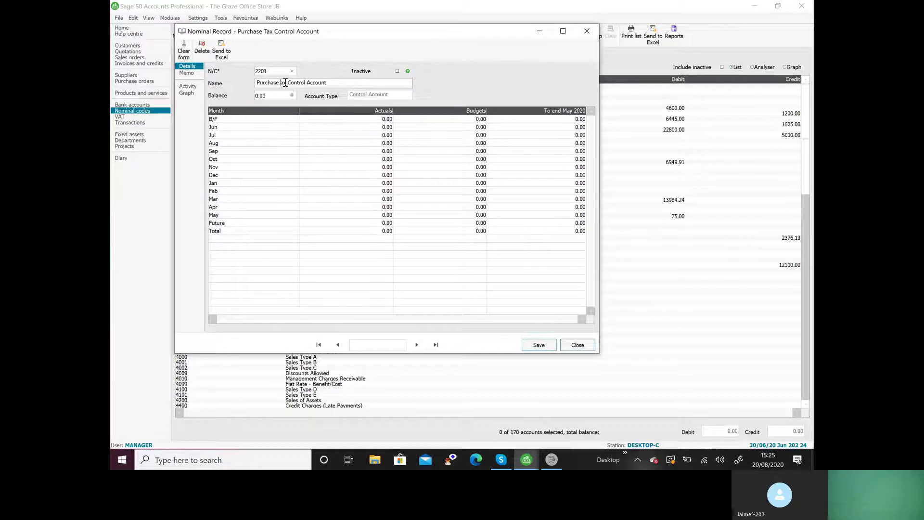
{"action": "type", "text": "t"}
{"action": "key", "text": "BackSpace"}
{"action": "type", "text": "c"}
{"action": "key", "text": "BackSpace"}
{"action": "type", "text": "a"}
{"action": "left_click", "coordinate": [292, 95]}
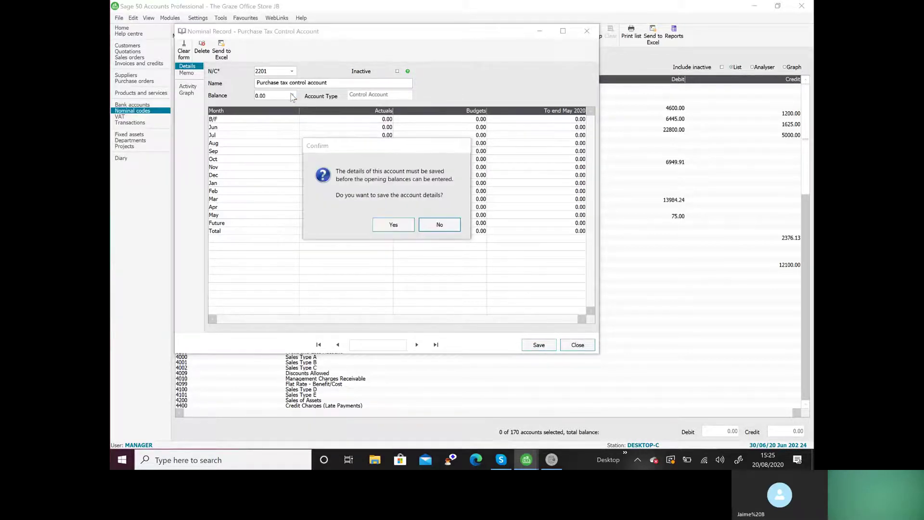
{"action": "key", "text": "Left"}
{"action": "key", "text": "Return"}
Enter a 7540.00 debit opening balance dated 01/06/2020 for the purchase tax control account and save the record.
{"action": "key", "text": "Tab"}
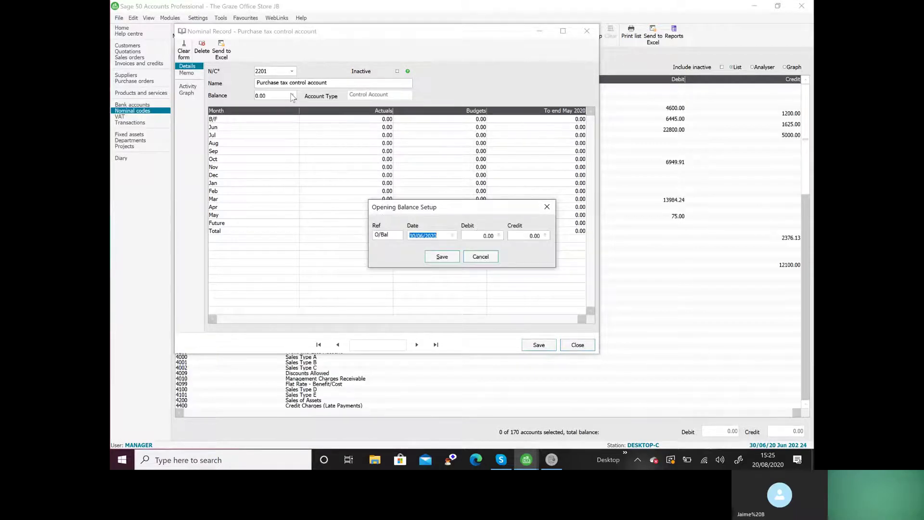
{"action": "type", "text": "01/06/2020"}
{"action": "key", "text": "Tab"}
{"action": "type", "text": "540"}
{"action": "left_click", "coordinate": [441, 256]}
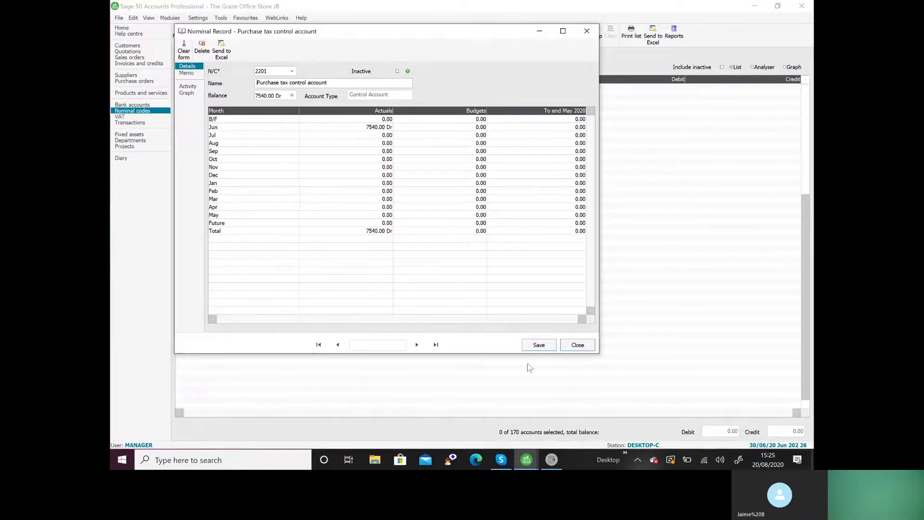
{"action": "left_click", "coordinate": [538, 347]}
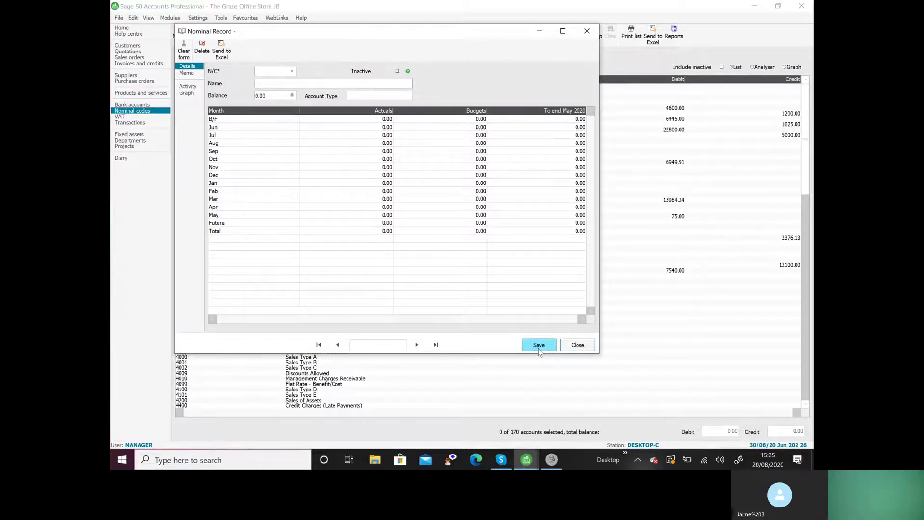
Load nominal account 3000 (Capital), enter a 40093.02 credit opening balance dated 01/06/2020 and save the record.
{"action": "type", "text": "3000"}
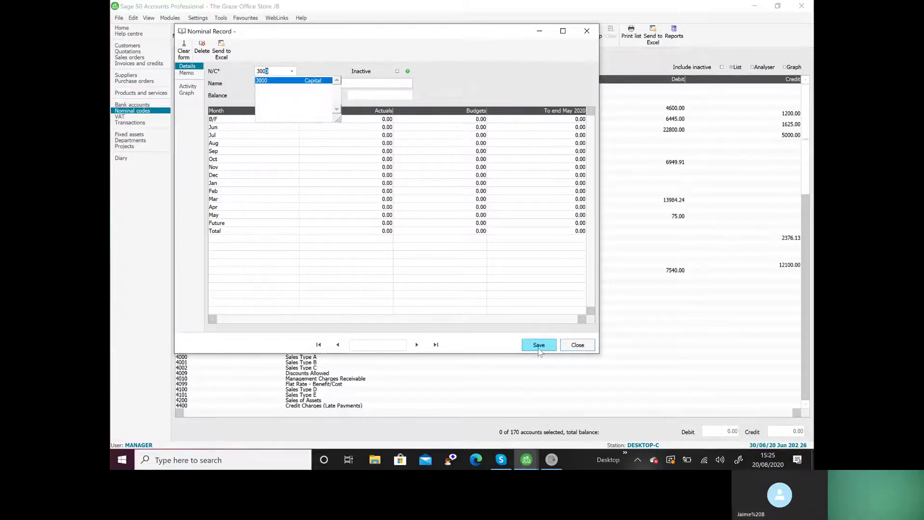
{"action": "key", "text": "Tab"}
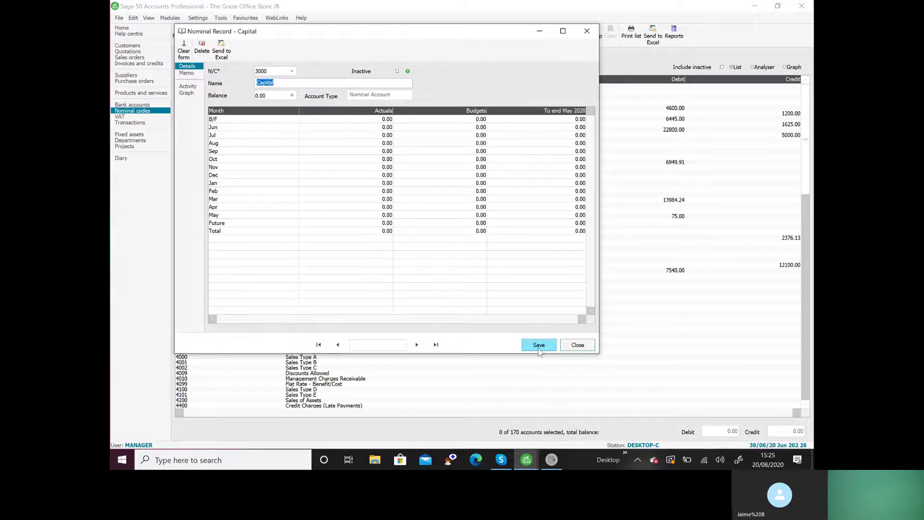
{"action": "left_click", "coordinate": [292, 95]}
{"action": "key", "text": "Tab"}
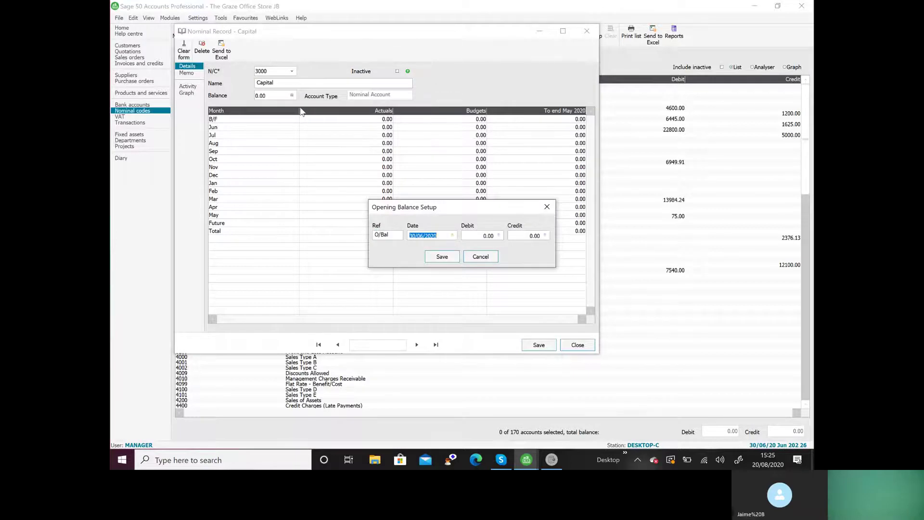
{"action": "type", "text": "010620"}
{"action": "key", "text": "Tab"}
{"action": "key", "text": "Tab"}
{"action": "type", "text": "40093.02"}
{"action": "left_click", "coordinate": [449, 260]}
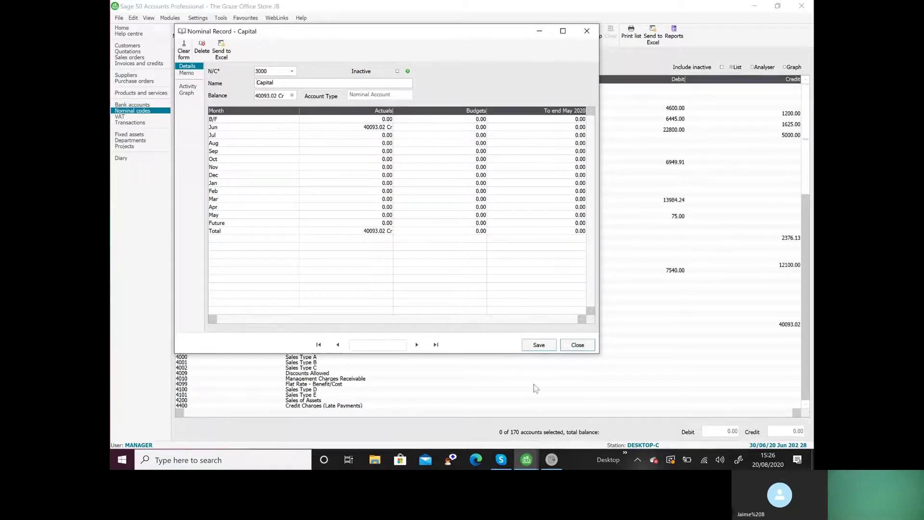
{"action": "left_click", "coordinate": [527, 344]}
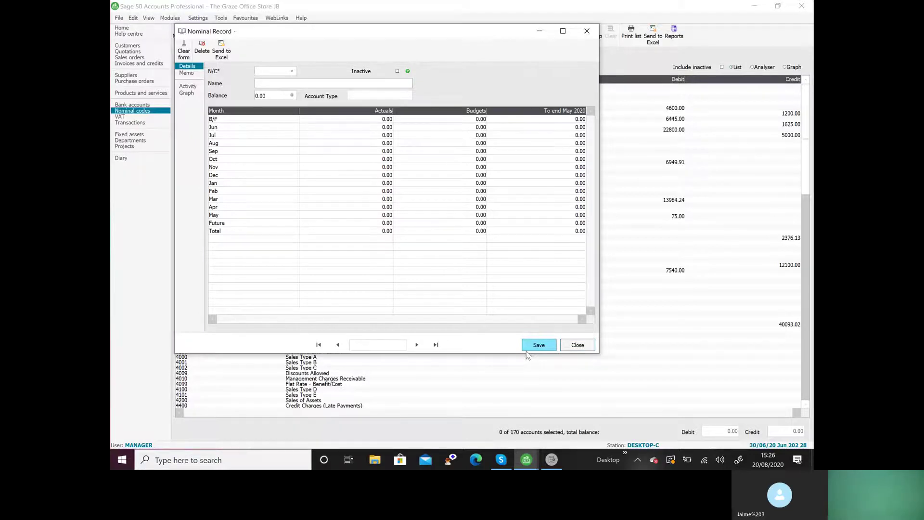
Load nominal account 4000, rename it "Online sales" and save the record.
{"action": "type", "text": "4000"}
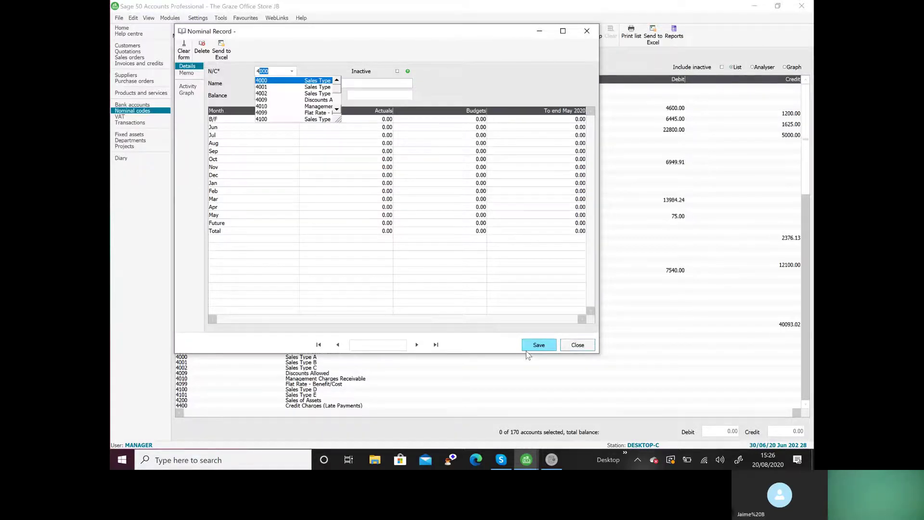
{"action": "key", "text": "Tab"}
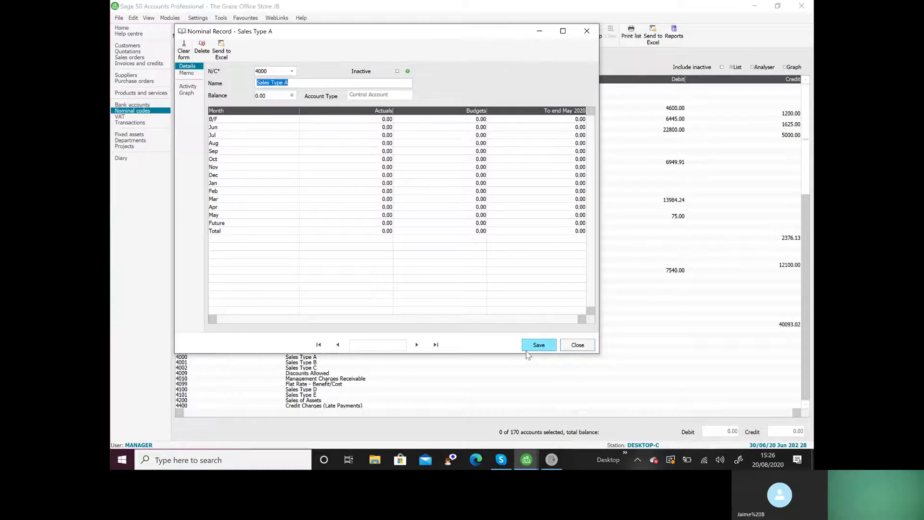
{"action": "type", "text": "Online sales"}
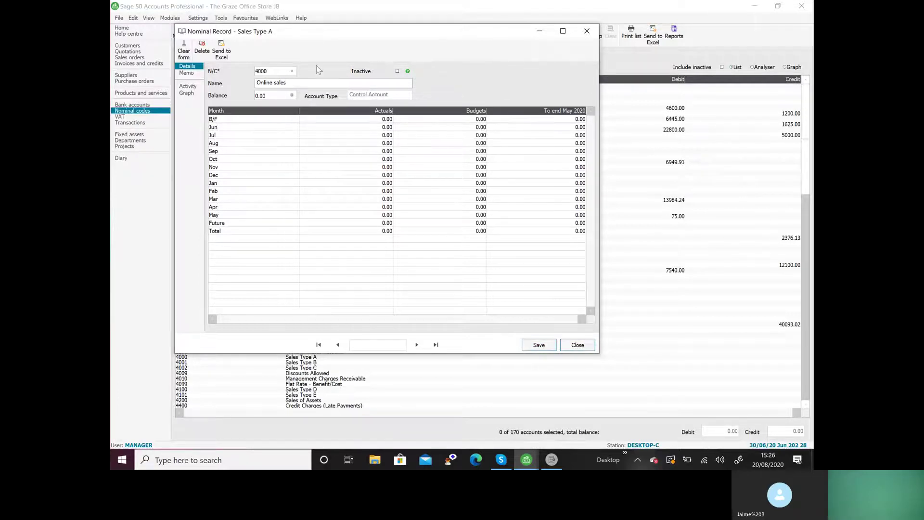
{"action": "left_click", "coordinate": [536, 347]}
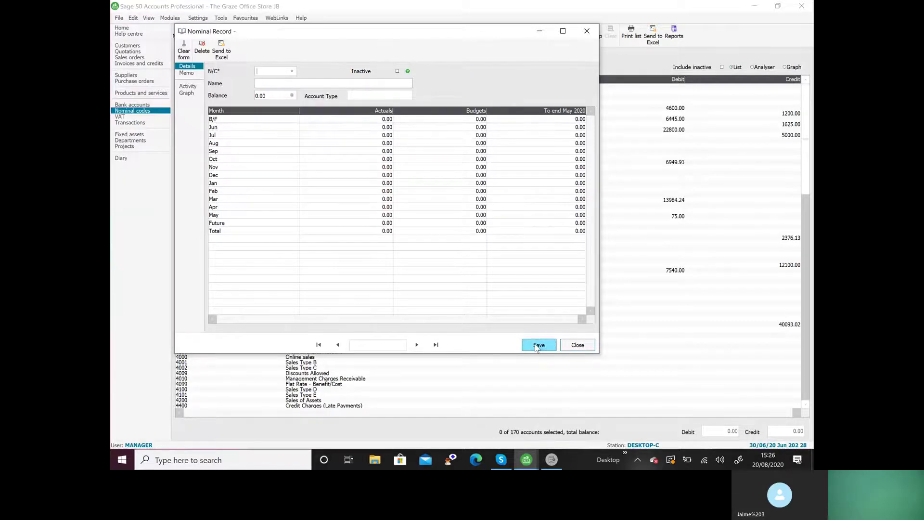
Load nominal account 4001, rename it "Sales to shop - North" and save the record.
{"action": "type", "text": "4"}
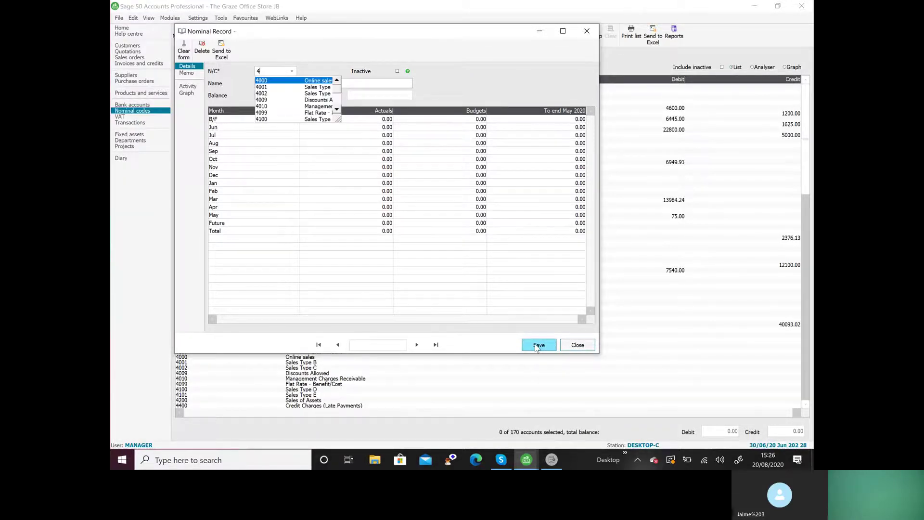
{"action": "type", "text": "001"}
{"action": "key", "text": "Tab"}
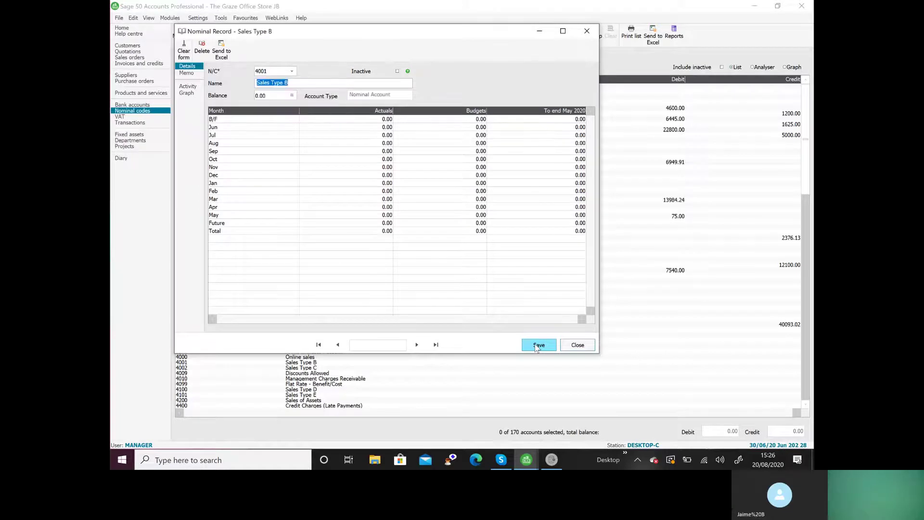
{"action": "key", "text": "End"}
{"action": "key", "text": "BackSpace"}
{"action": "key", "text": "BackSpace"}
{"action": "key", "text": "BackSpace"}
{"action": "key", "text": "BackSpace"}
{"action": "key", "text": "BackSpace"}
{"action": "key", "text": "BackSpace"}
{"action": "type", "text": "to shop - North"}
{"action": "left_click", "coordinate": [538, 347]}
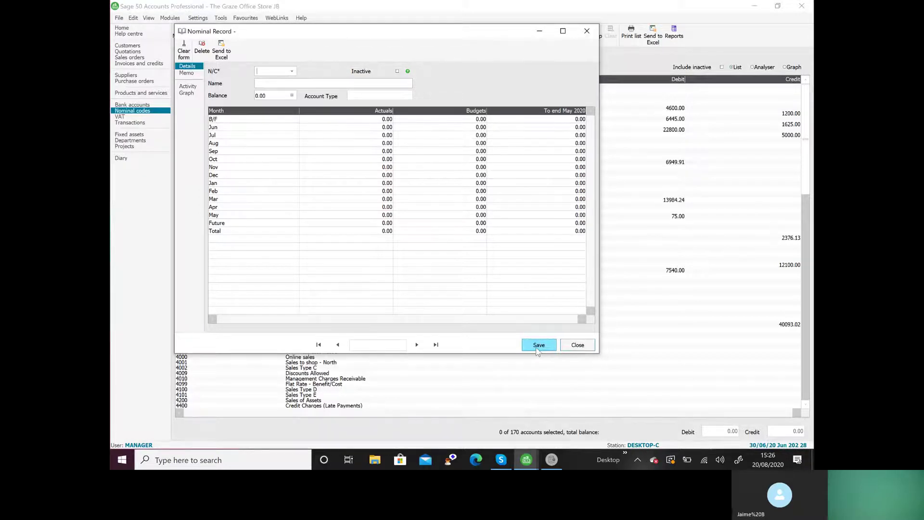
Load nominal account 4002, rename it "Sales to shops - South" and save the record.
{"action": "type", "text": "4002"}
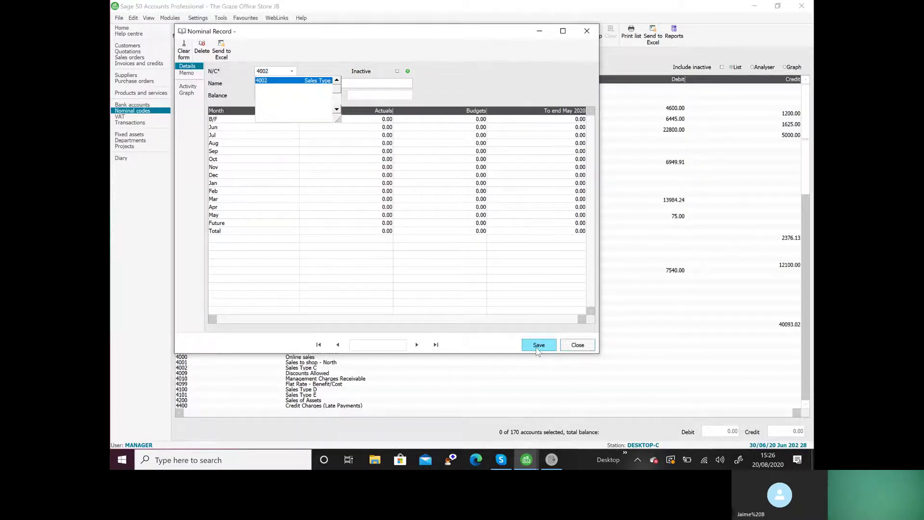
{"action": "key", "text": "Tab"}
{"action": "key", "text": "End"}
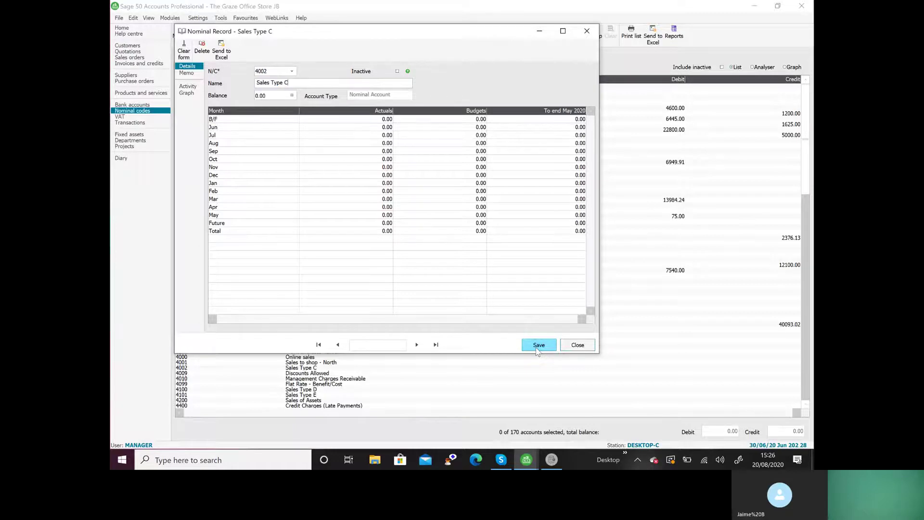
{"action": "key", "text": "BackSpace"}
{"action": "key", "text": "BackSpace"}
{"action": "key", "text": "BackSpace"}
{"action": "key", "text": "BackSpace"}
{"action": "type", "text": "to shops - South"}
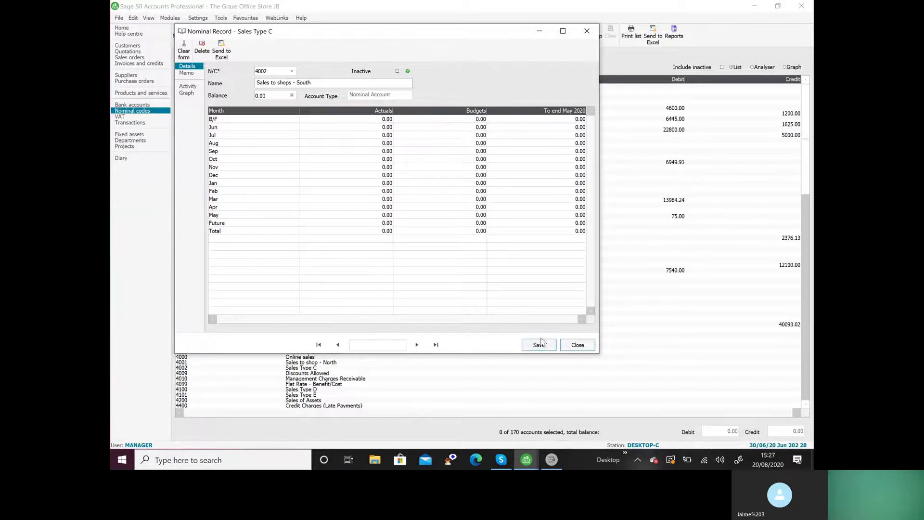
{"action": "left_click", "coordinate": [539, 344]}
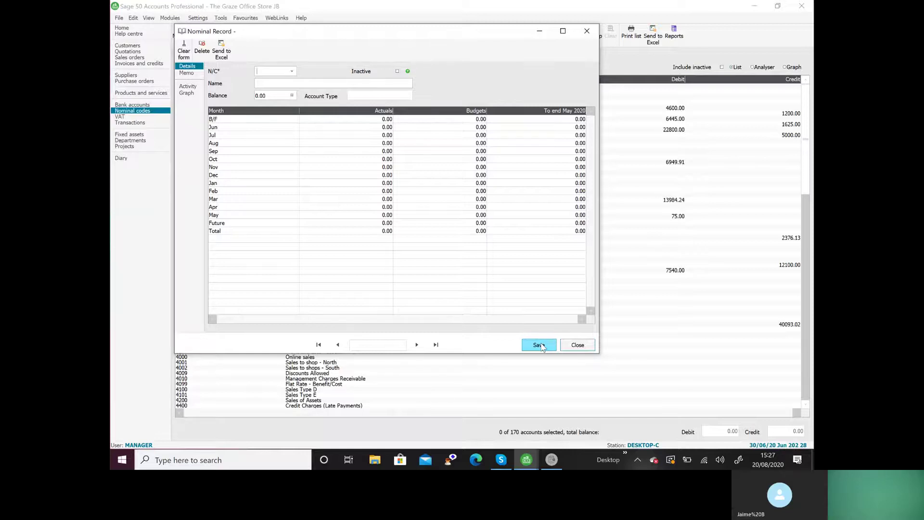
Load nominal account 5000, rename it "Purchases - completed units" and save the record.
{"action": "type", "text": "5000"}
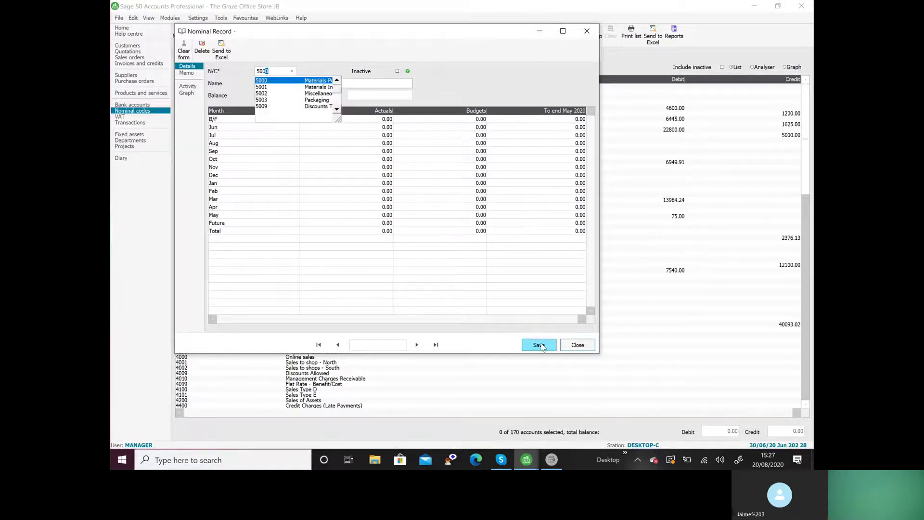
{"action": "key", "text": "Tab"}
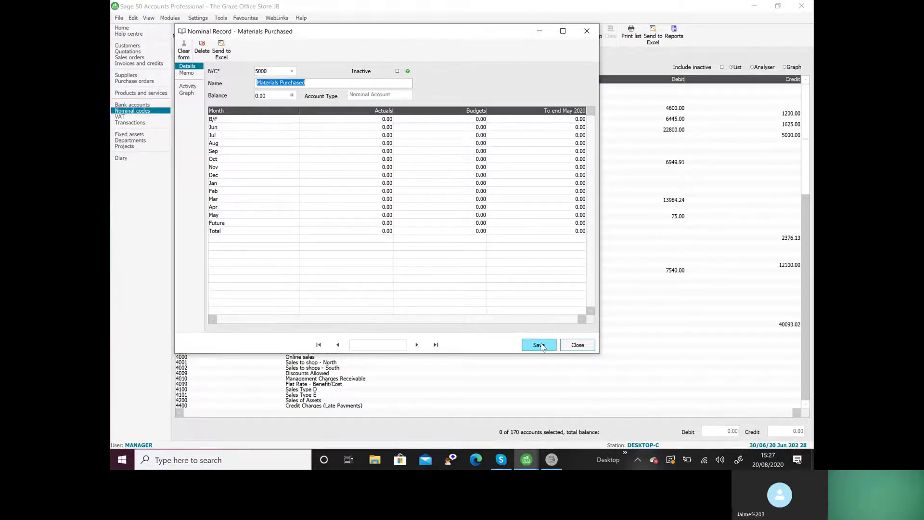
{"action": "type", "text": "Purchases - compe"}
{"action": "type", "text": "eted unit"}
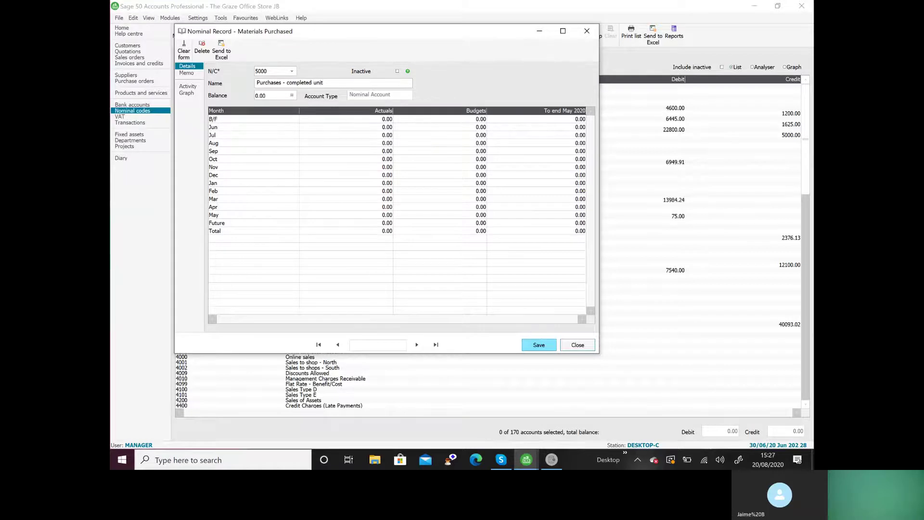
{"action": "left_click", "coordinate": [536, 346]}
{"action": "type", "text": "s"}
{"action": "left_click", "coordinate": [541, 348]}
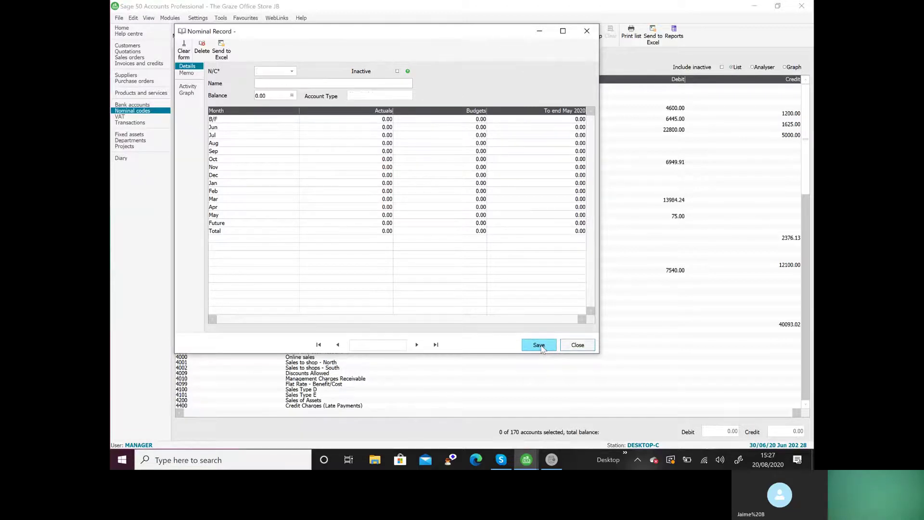
Load nominal account 5001, rename it "Purchases - raw materials" and save the record.
{"action": "type", "text": "5001"}
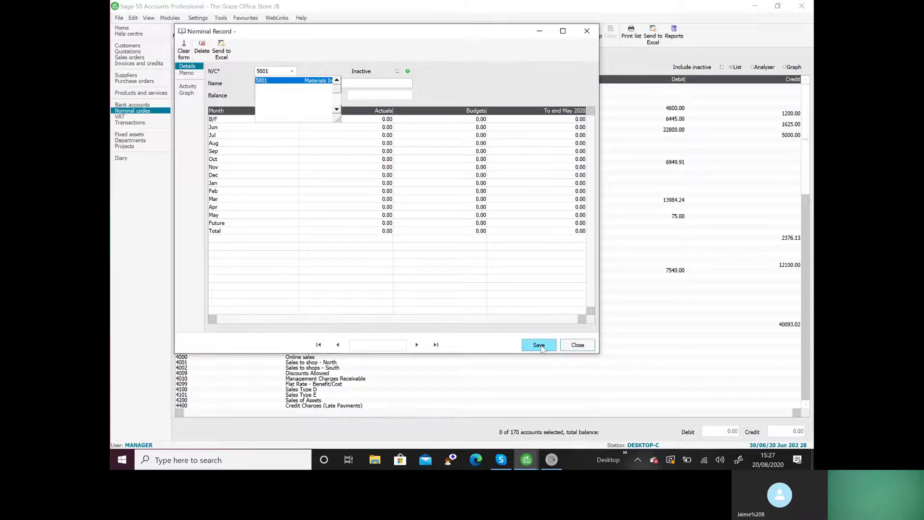
{"action": "key", "text": "Tab"}
{"action": "type", "text": "Pur"}
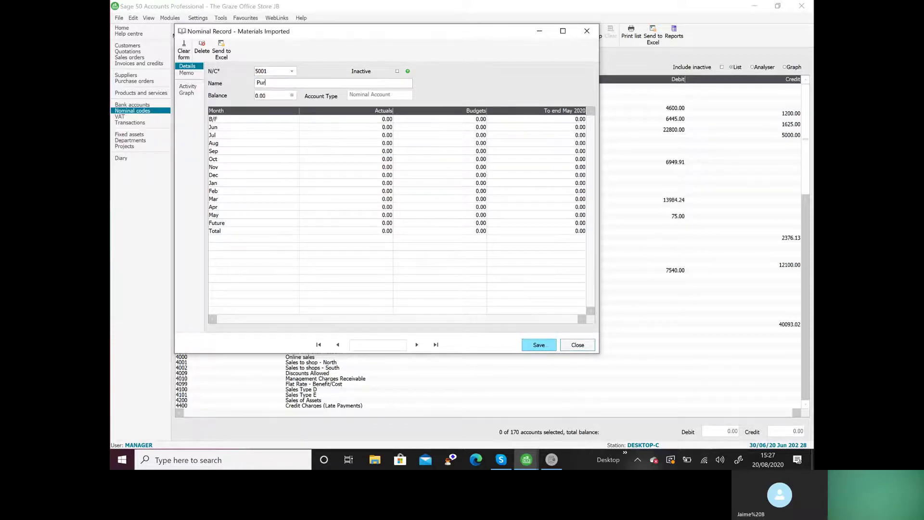
{"action": "type", "text": "chases - raw materials"}
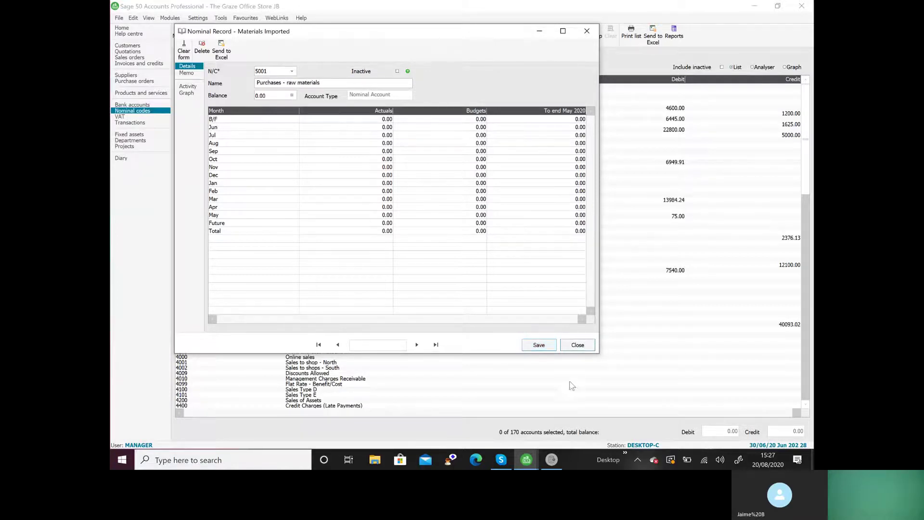
{"action": "left_click", "coordinate": [539, 345]}
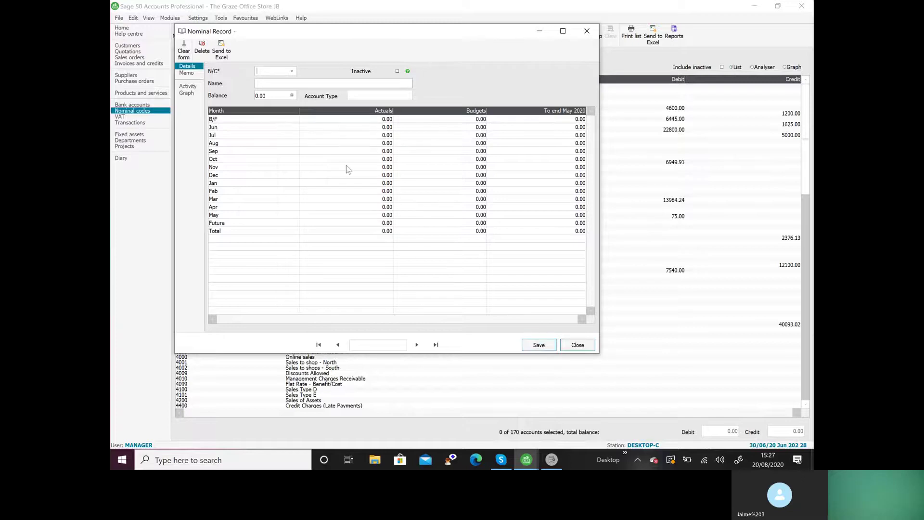
Sort the nominal code list by name, load Wages - Casual (7005), rename it "Wages" and save the record.
{"action": "left_click", "coordinate": [293, 71]}
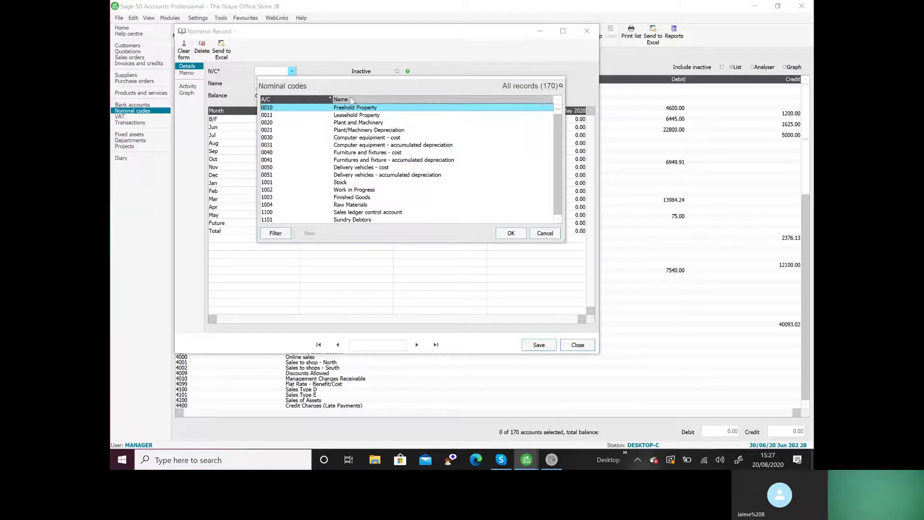
{"action": "left_click", "coordinate": [351, 99]}
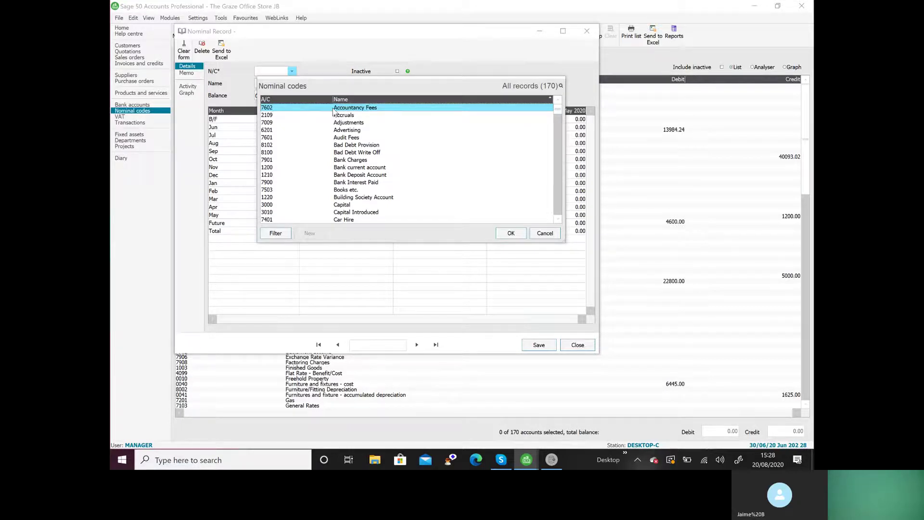
{"action": "key", "text": "w"}
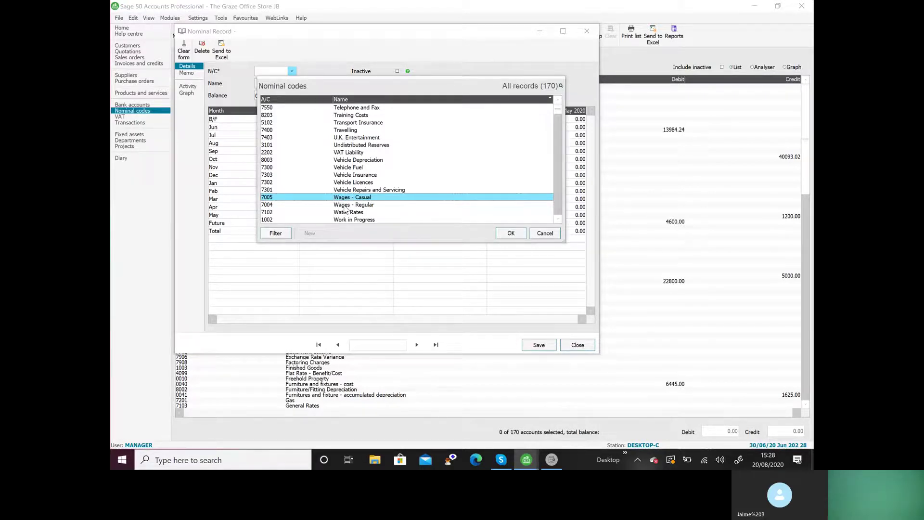
{"action": "left_click", "coordinate": [511, 233]}
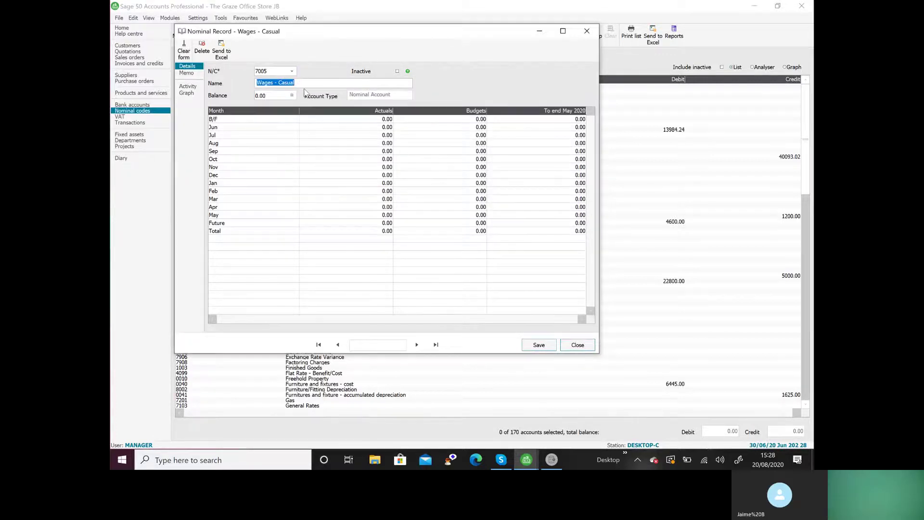
{"action": "left_click", "coordinate": [303, 83]}
{"action": "key", "text": "BackSpace"}
{"action": "key", "text": "BackSpace"}
{"action": "key", "text": "BackSpace"}
{"action": "key", "text": "BackSpace"}
{"action": "key", "text": "BackSpace"}
{"action": "key", "text": "BackSpace"}
{"action": "left_click", "coordinate": [535, 345]}
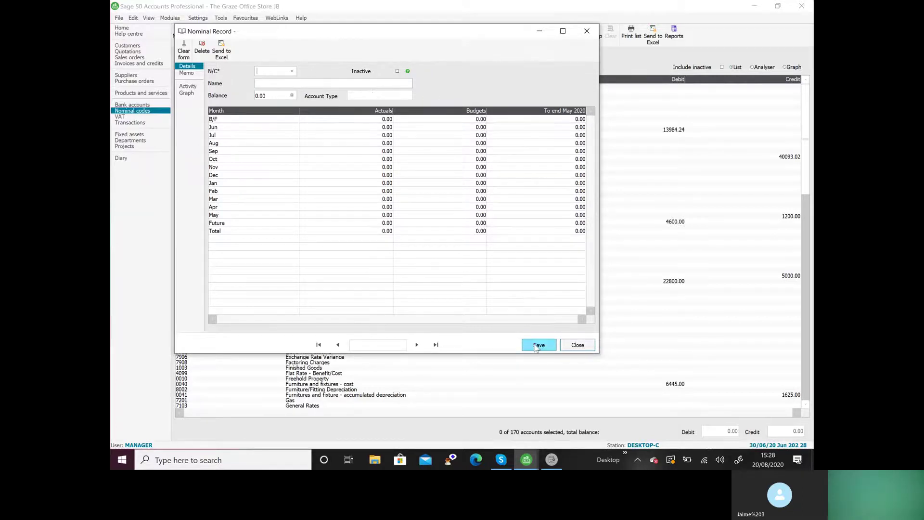
Find the Electricity account (7200) in the nominal code list, load it and save it with its existing name.
{"action": "left_click", "coordinate": [294, 71]}
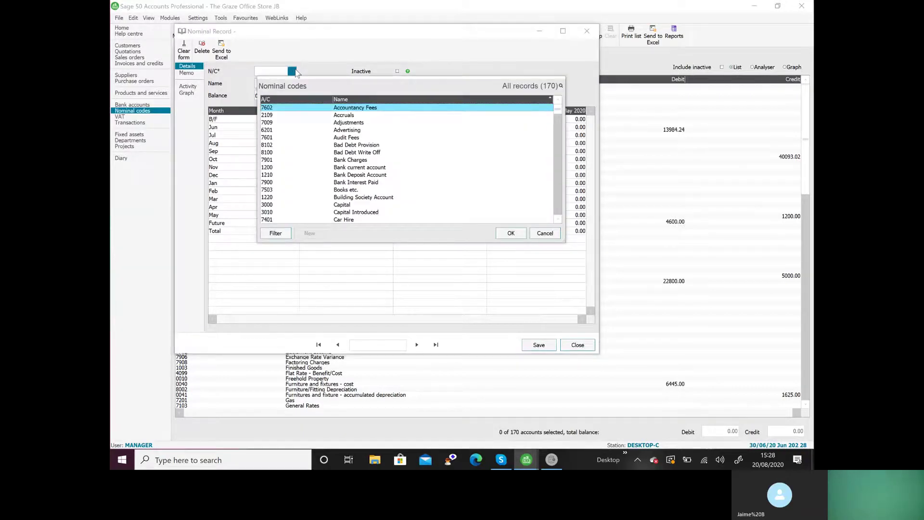
{"action": "key", "text": "e"}
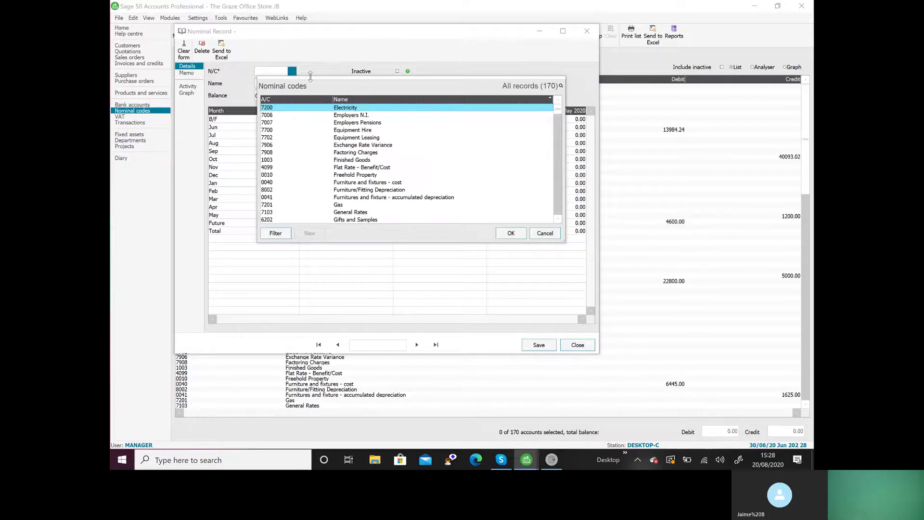
{"action": "left_click", "coordinate": [511, 233]}
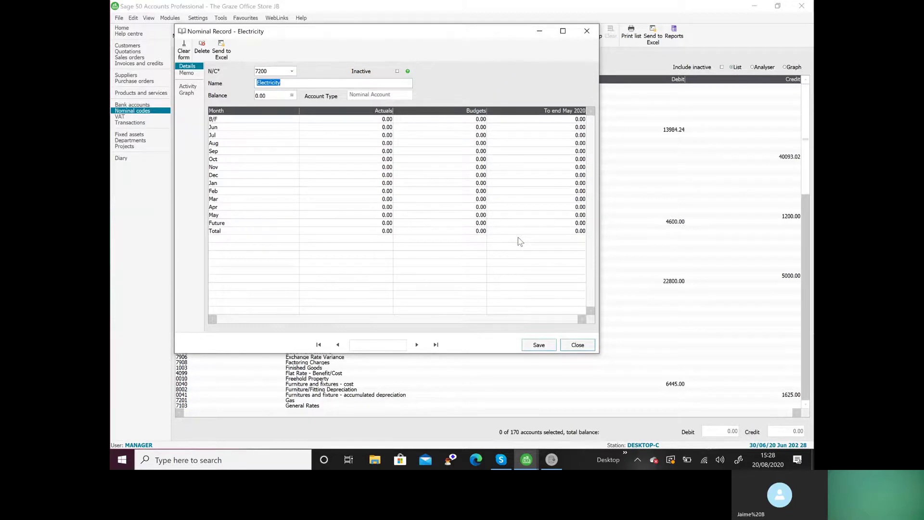
{"action": "left_click", "coordinate": [545, 344]}
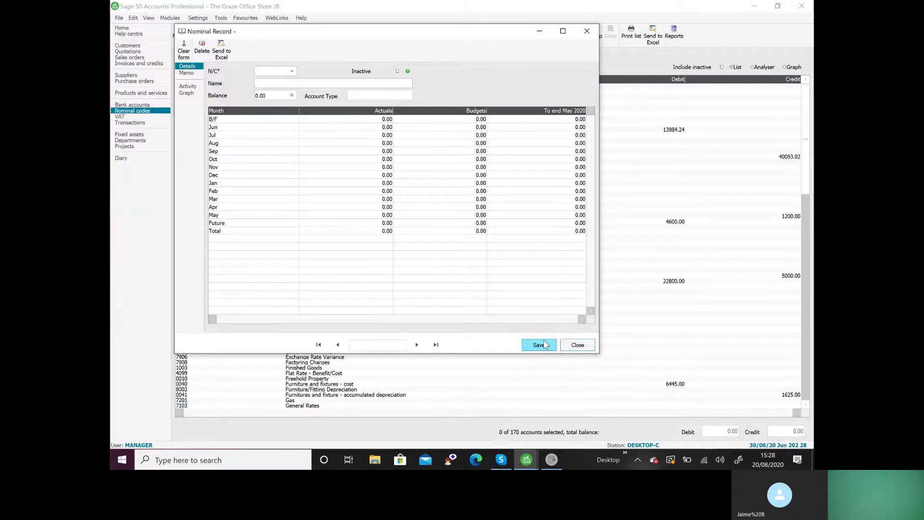
Find the Rent account (7100) in the nominal code list, rename it "Rent and rates" and save the record.
{"action": "left_click", "coordinate": [292, 71]}
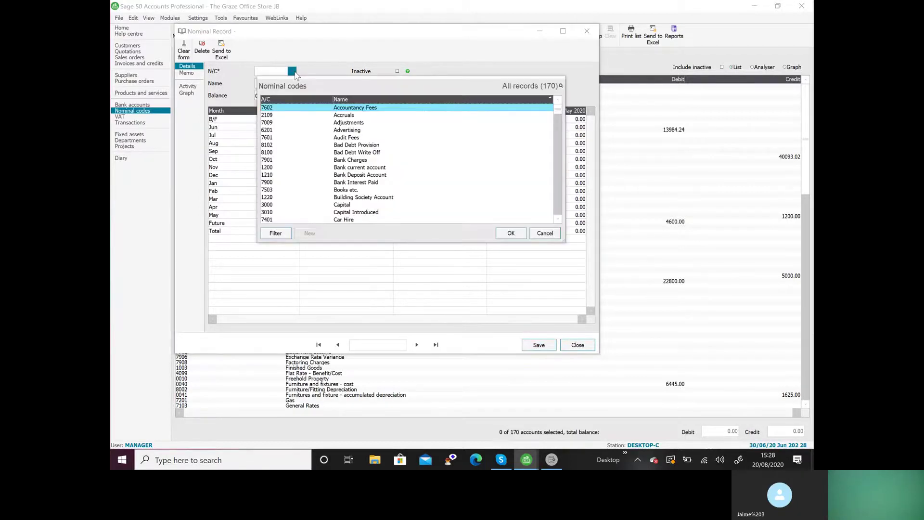
{"action": "left_click", "coordinate": [293, 72]}
{"action": "left_click", "coordinate": [292, 71]}
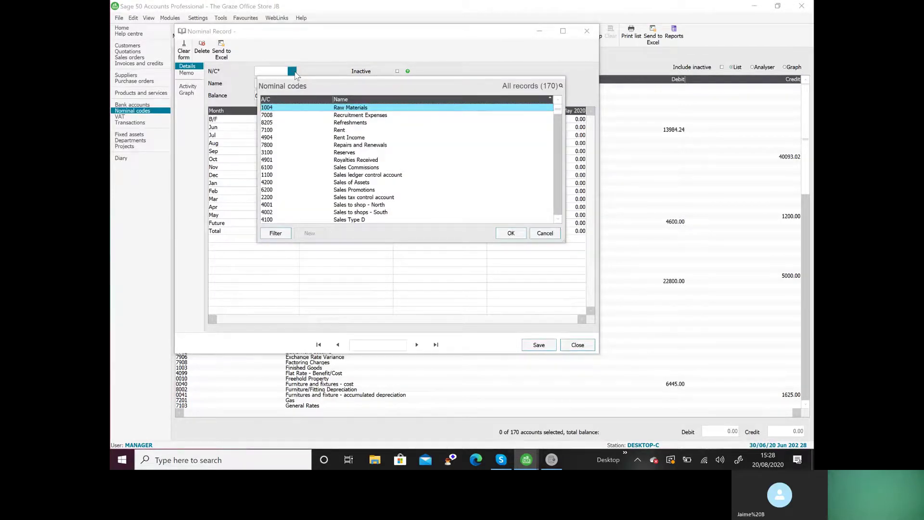
{"action": "key", "text": "Down"}
{"action": "key", "text": "Down"}
{"action": "key", "text": "Down"}
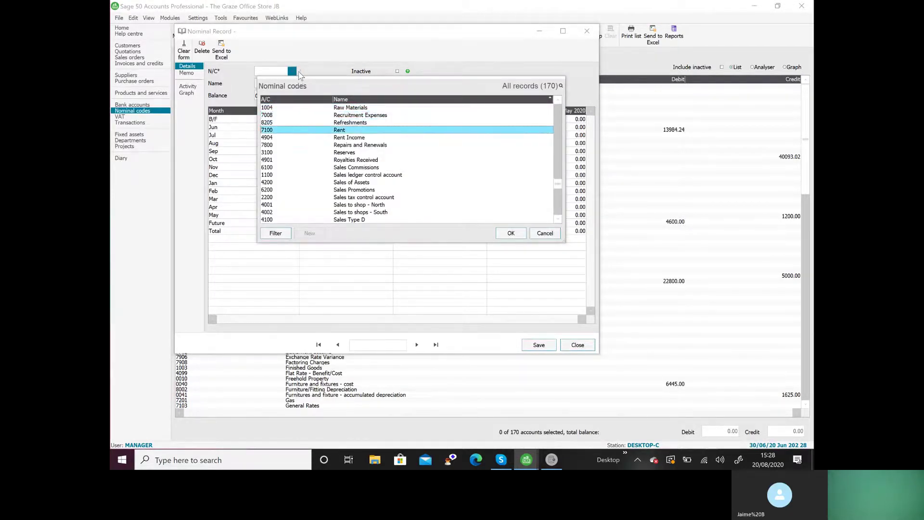
{"action": "double_click", "coordinate": [347, 130]}
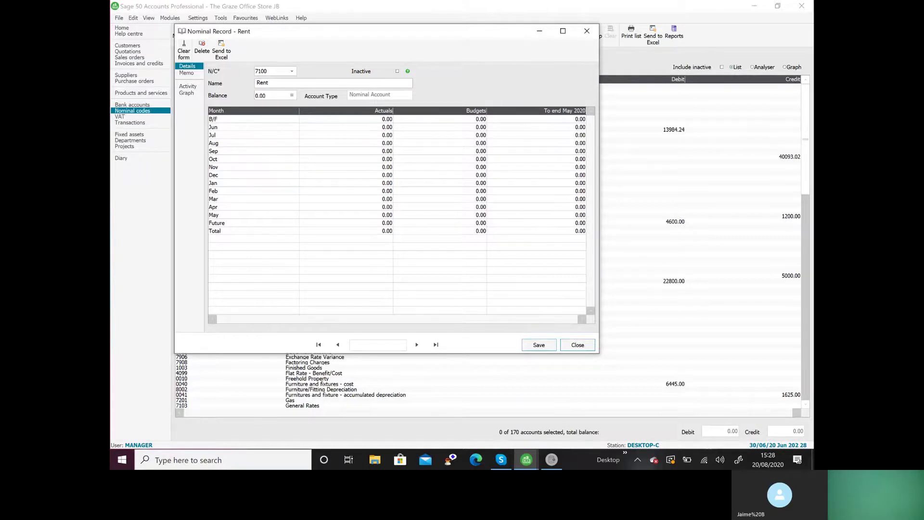
{"action": "type", "text": "and rates"}
{"action": "left_click", "coordinate": [541, 345]}
Sort the nominal code list by account code and examine the 7000 range for an unused expense code.
{"action": "left_click", "coordinate": [292, 71]}
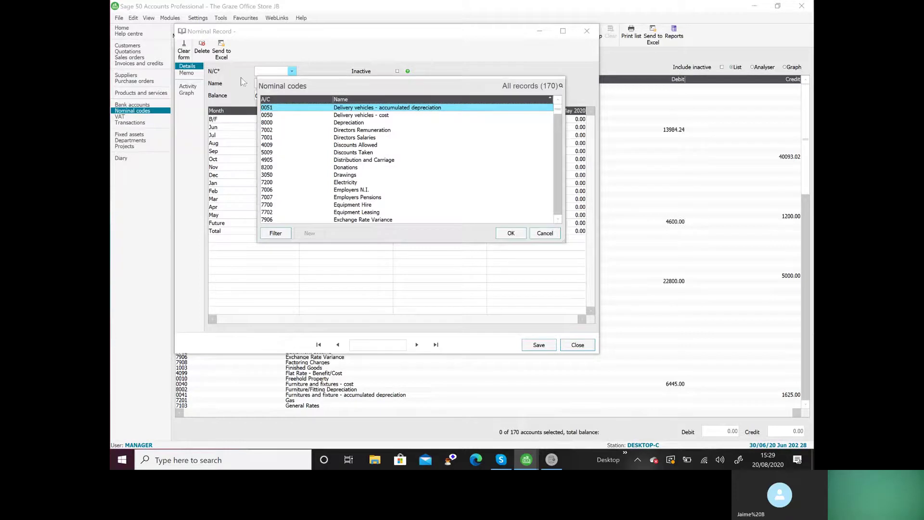
{"action": "left_click", "coordinate": [286, 100]}
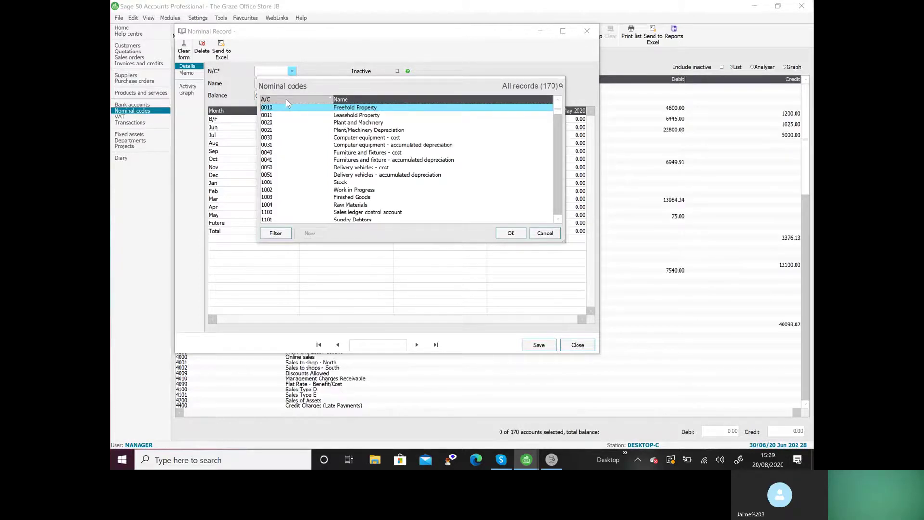
{"action": "key", "text": "7"}
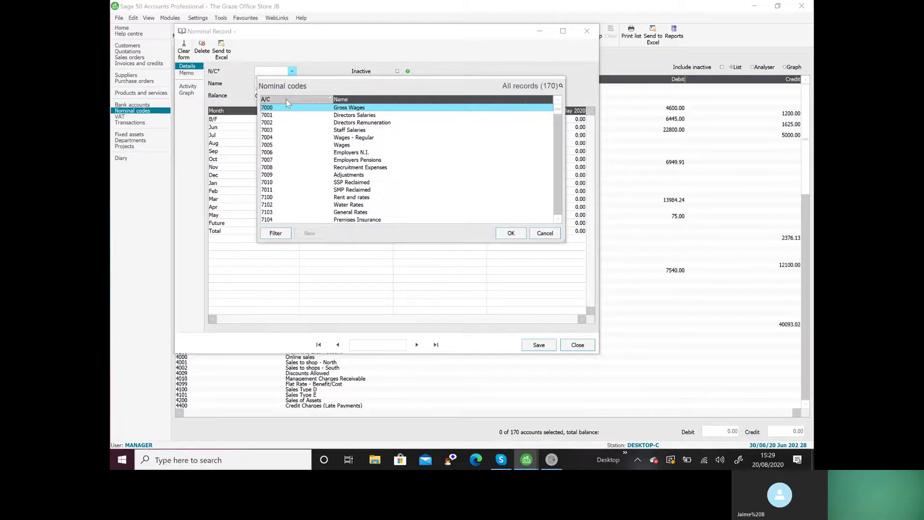
{"action": "key", "text": "Down"}
{"action": "key", "text": "Down"}
{"action": "key", "text": "Down"}
{"action": "key", "text": "Down"}
{"action": "key", "text": "Down"}
{"action": "key", "text": "Down"}
{"action": "key", "text": "Down"}
{"action": "key", "text": "Down"}
{"action": "key", "text": "Down"}
{"action": "key", "text": "Down"}
{"action": "key", "text": "Down"}
{"action": "key", "text": "Down"}
{"action": "key", "text": "Down"}
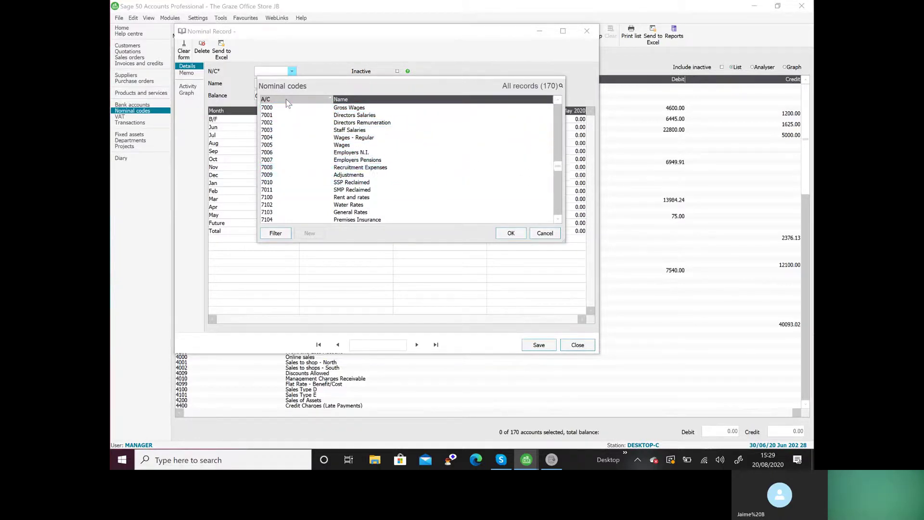
{"action": "key", "text": "Down"}
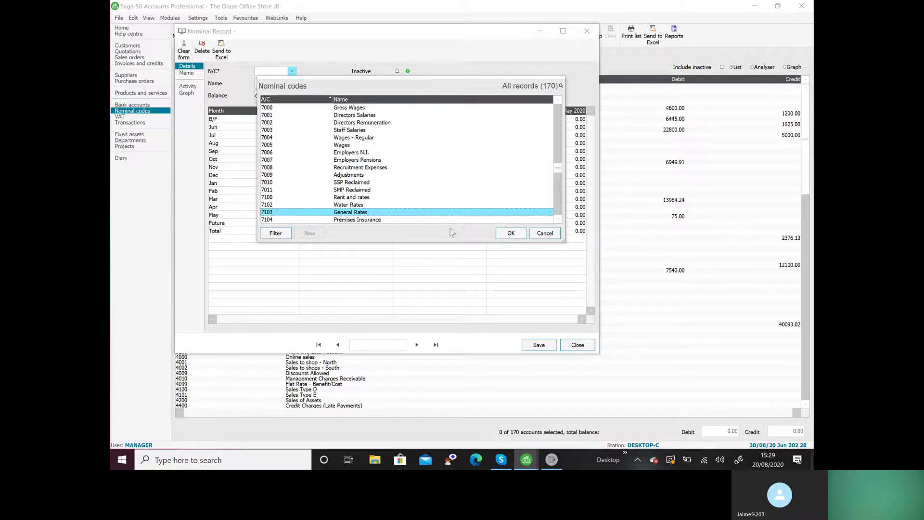
{"action": "left_click", "coordinate": [545, 234]}
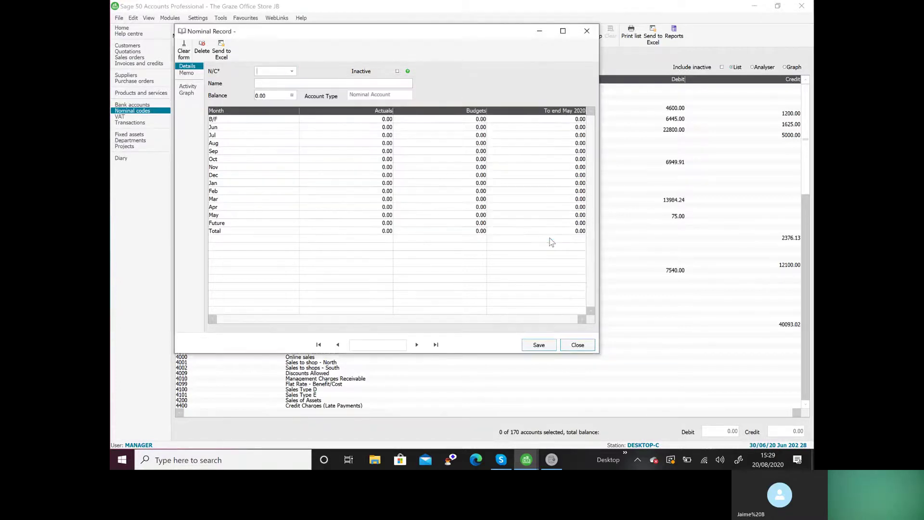
Create nominal account 7101 named "Delivery vehicle expense" and save the record.
{"action": "type", "text": "7101"}
{"action": "key", "text": "Tab"}
{"action": "type", "text": "Delivery vehicle expense"}
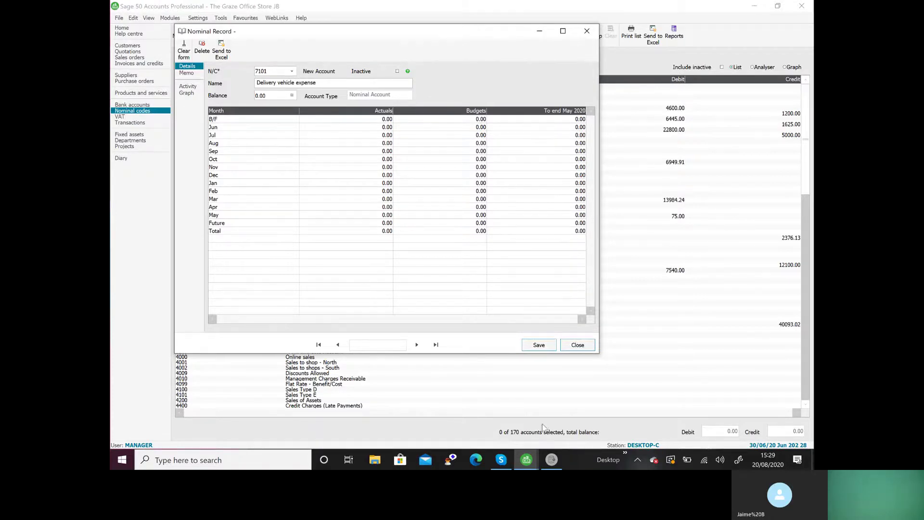
{"action": "left_click", "coordinate": [538, 345]}
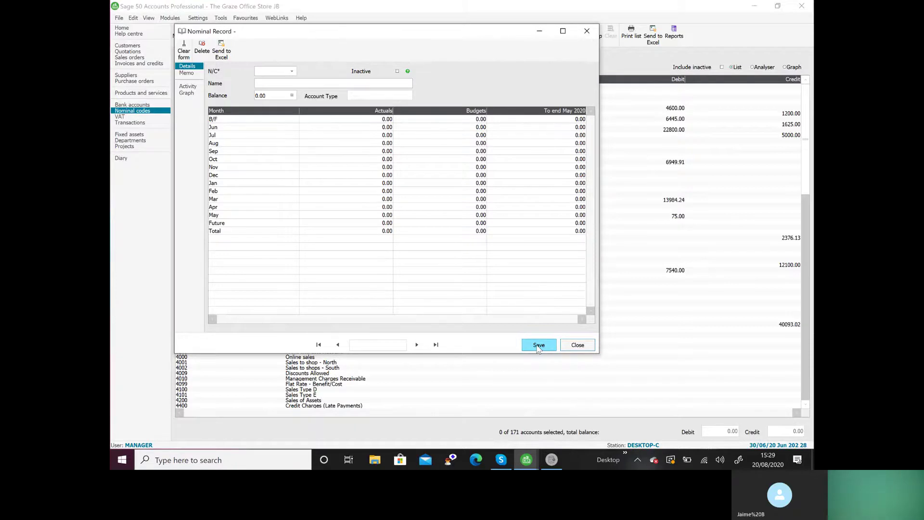
Sort the nominal code list by name, load Bank Charges (7901) and save it with its existing name.
{"action": "left_click", "coordinate": [292, 72]}
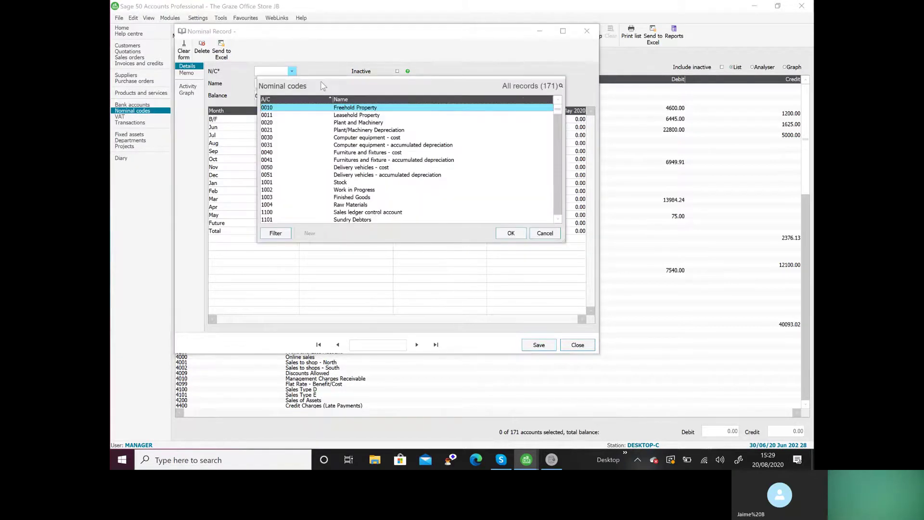
{"action": "left_click", "coordinate": [353, 100]}
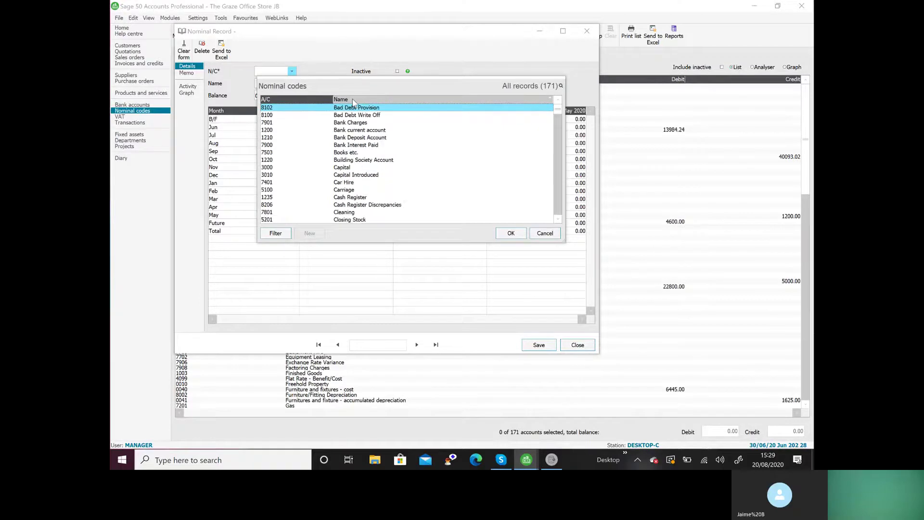
{"action": "left_click", "coordinate": [366, 124]}
{"action": "double_click", "coordinate": [365, 124]}
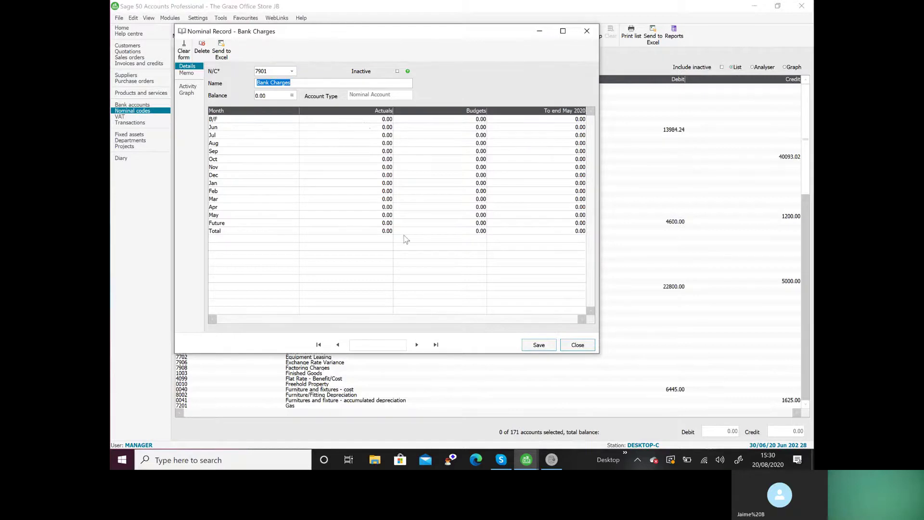
{"action": "left_click", "coordinate": [539, 347]}
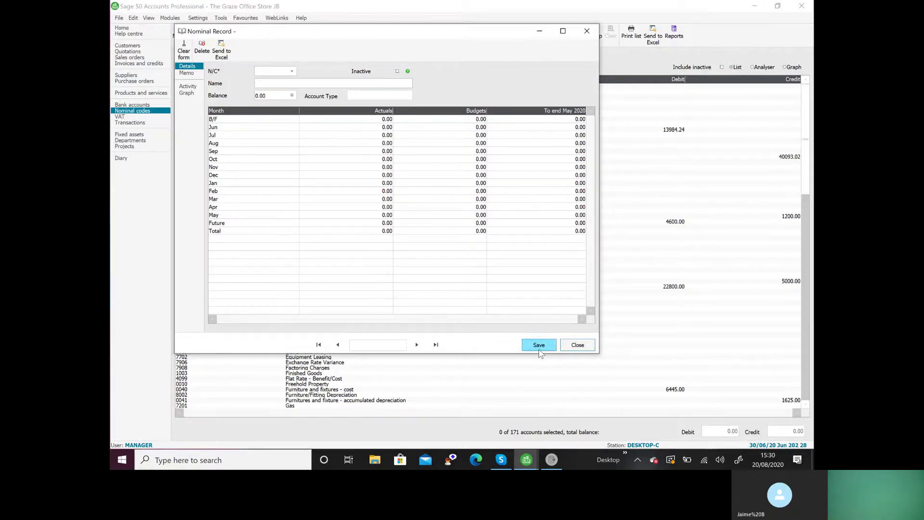
Look through the nominal codes for a stationery account by name and for an unused code in the 7000 range.
{"action": "left_click", "coordinate": [292, 71]}
{"action": "key", "text": "s"}
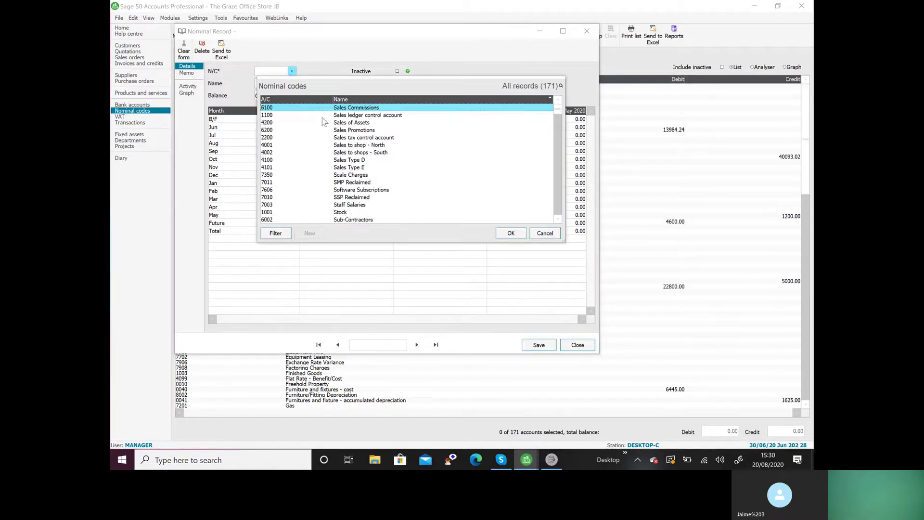
{"action": "left_click", "coordinate": [558, 219]}
{"action": "left_click", "coordinate": [558, 219]}
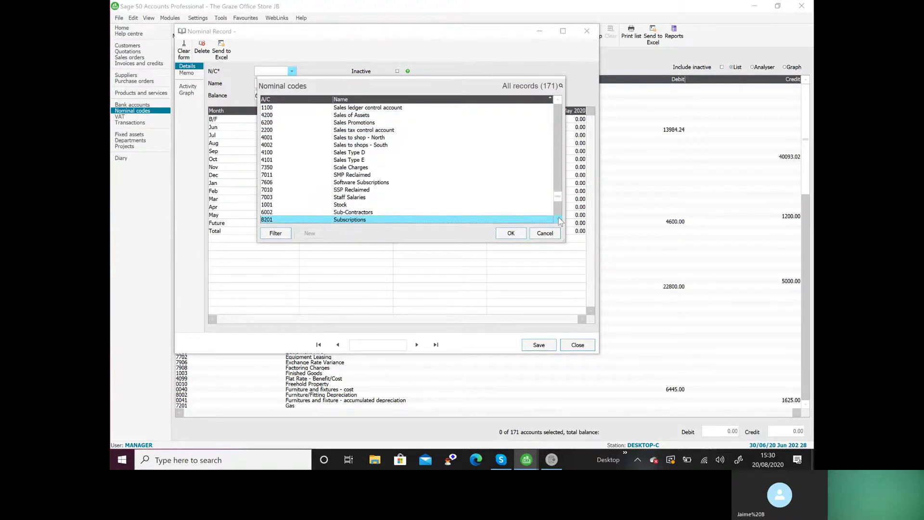
{"action": "left_click", "coordinate": [308, 100]}
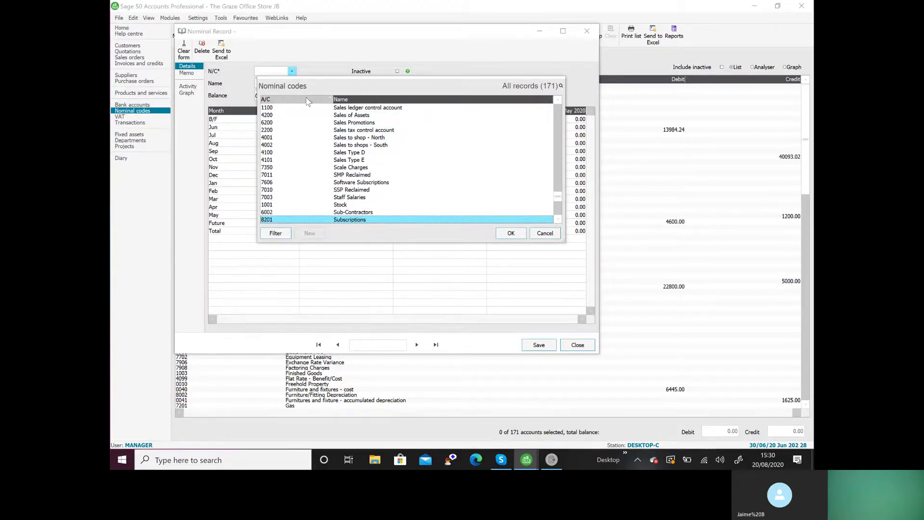
{"action": "type", "text": "7"}
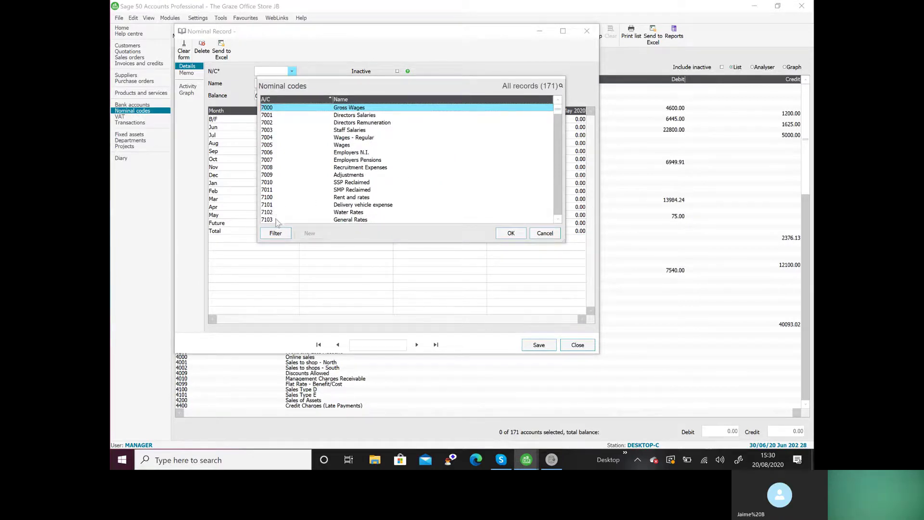
{"action": "left_click", "coordinate": [558, 220]}
{"action": "left_click", "coordinate": [558, 219]}
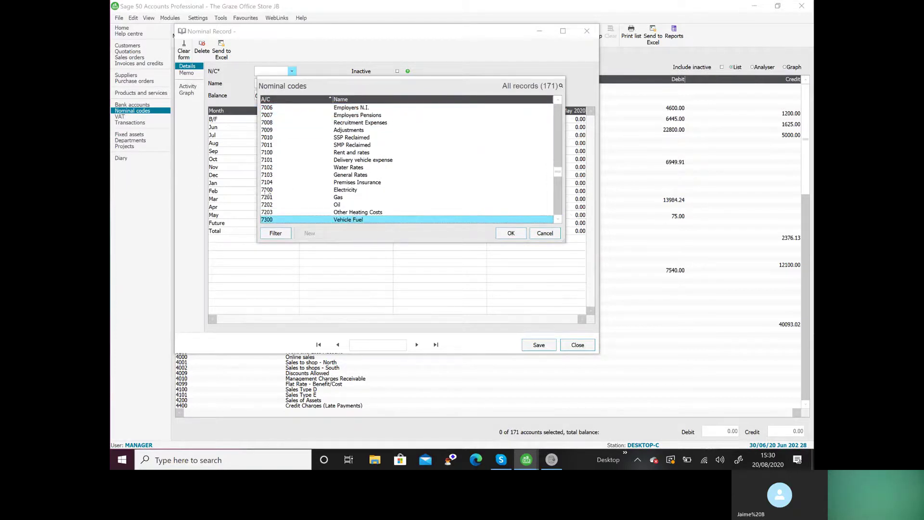
{"action": "left_click", "coordinate": [548, 234]}
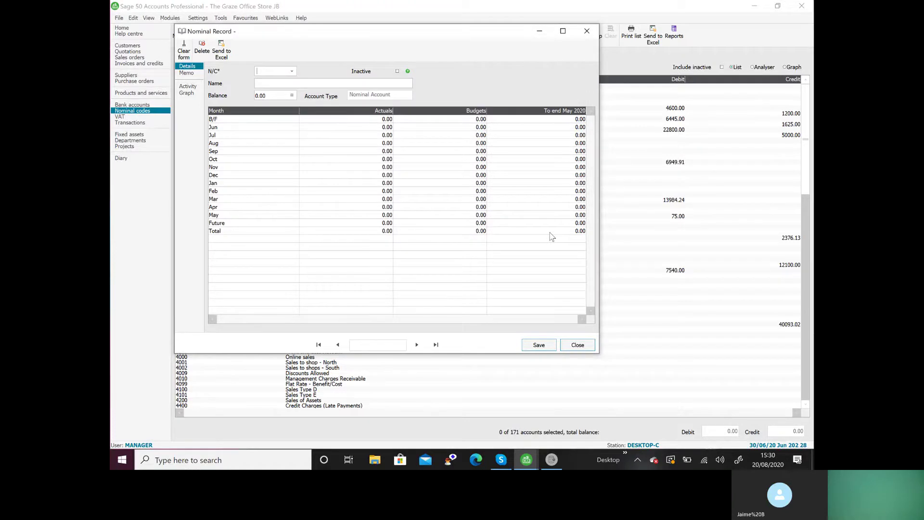
Create nominal account 7105 named "Stationery" and save the record.
{"action": "type", "text": "7105"}
{"action": "key", "text": "Tab"}
{"action": "type", "text": "Stationery"}
{"action": "left_click", "coordinate": [545, 347]}
Find Travelling (7400) in the name-sorted nominal code list, rename it "Travel and subsistence", save it and close the nominal record.
{"action": "left_click", "coordinate": [291, 71]}
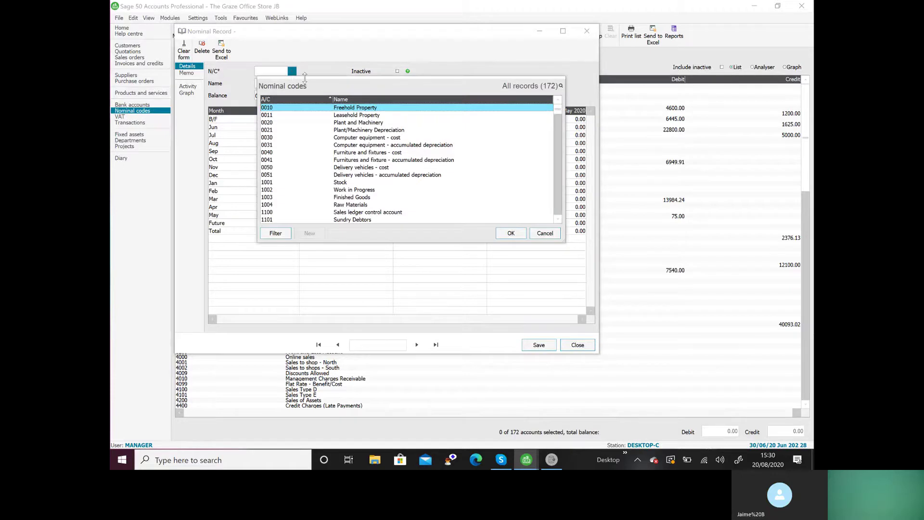
{"action": "left_click", "coordinate": [351, 100]}
{"action": "key", "text": "t"}
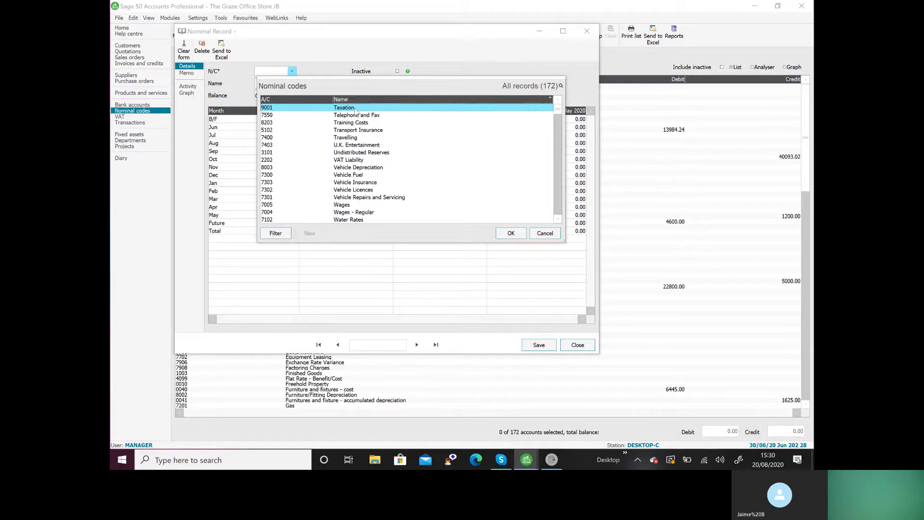
{"action": "left_click", "coordinate": [354, 138]}
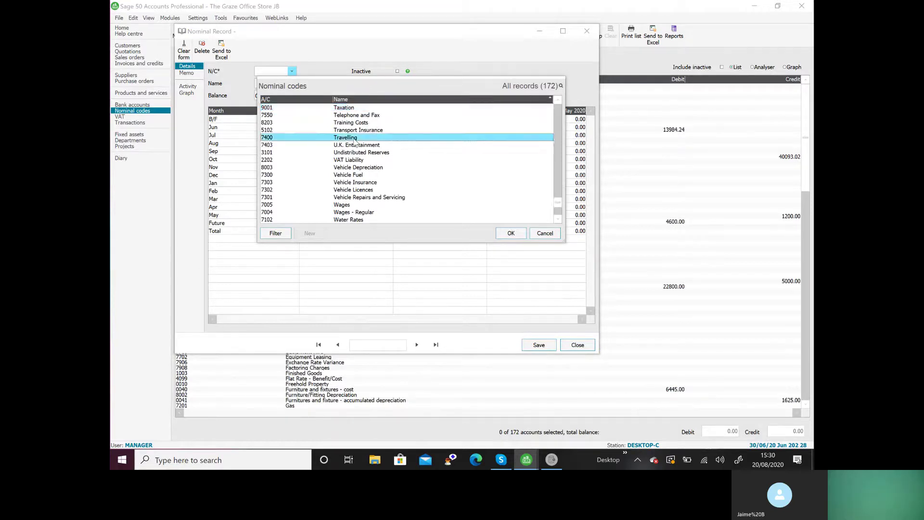
{"action": "left_click", "coordinate": [511, 233]}
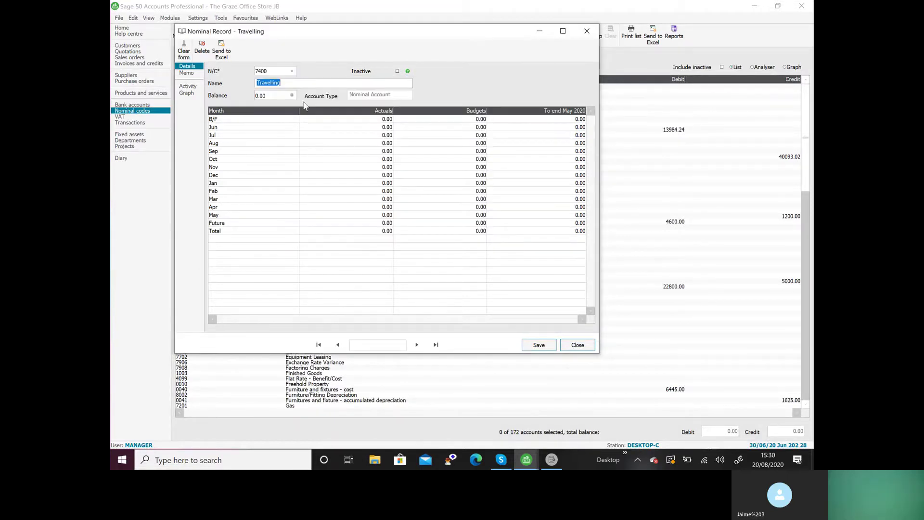
{"action": "left_click", "coordinate": [307, 84]}
{"action": "key", "text": "BackSpace"}
{"action": "key", "text": "BackSpace"}
{"action": "key", "text": "BackSpace"}
{"action": "type", "text": "and subsistence"}
{"action": "left_click", "coordinate": [541, 346]}
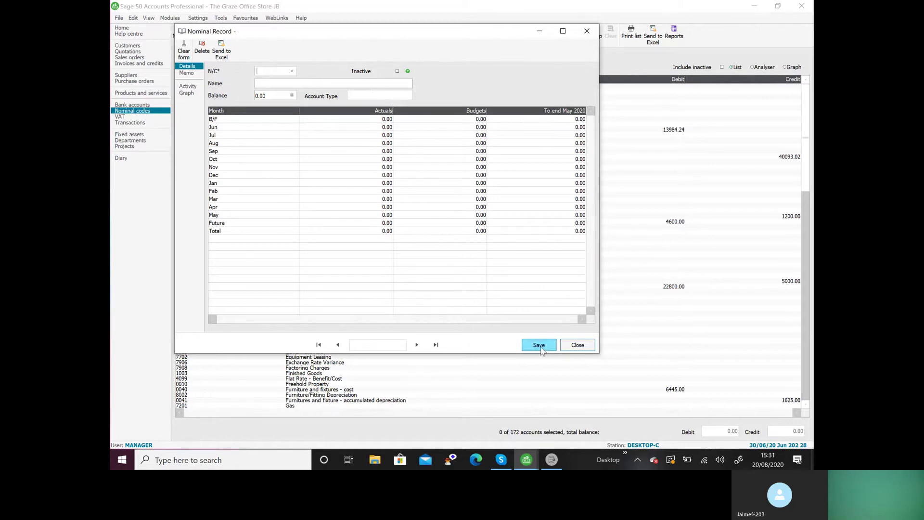
{"action": "left_click", "coordinate": [577, 345]}
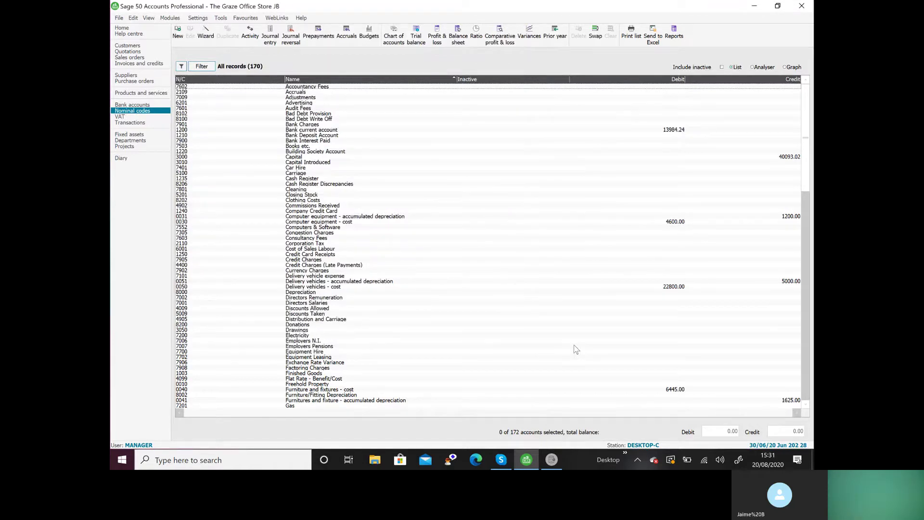
Preview the Period Trial Balance to 1: June 2020, check the opening balances and close the report.
{"action": "left_click", "coordinate": [421, 34]}
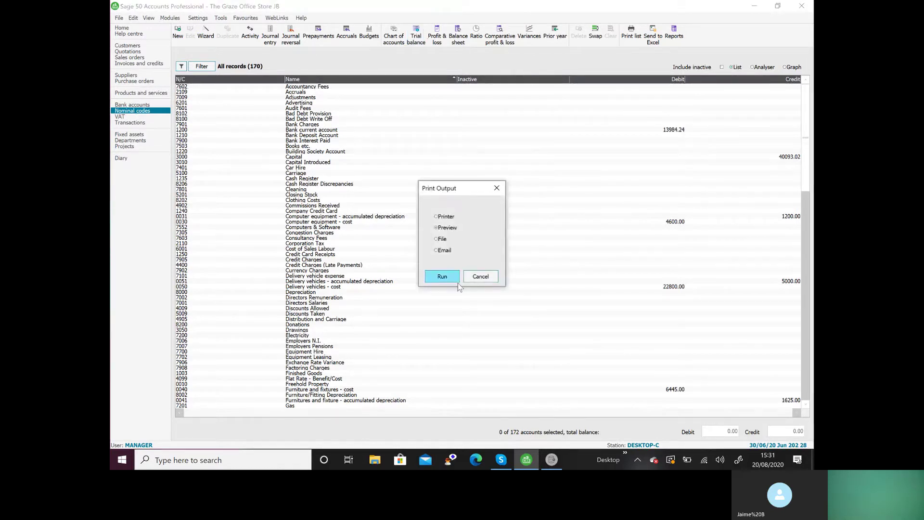
{"action": "left_click", "coordinate": [452, 279]}
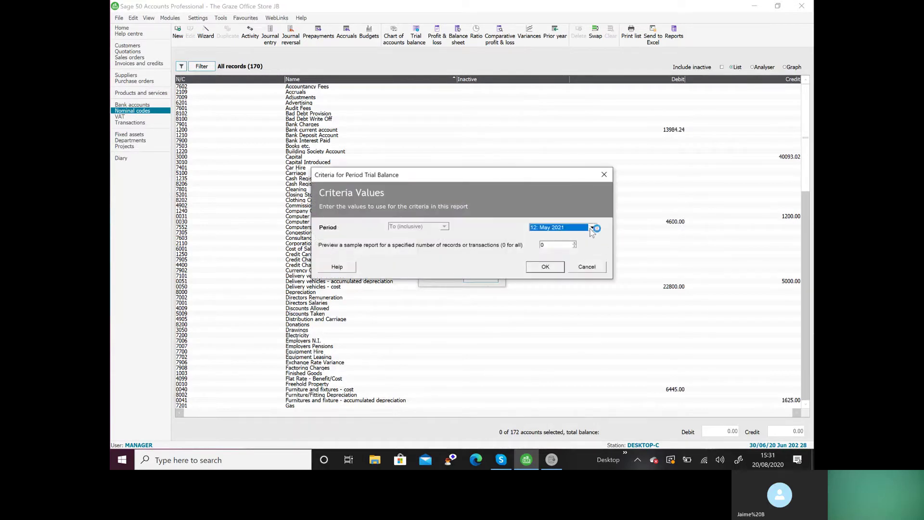
{"action": "left_click", "coordinate": [593, 228]}
{"action": "left_click_drag", "start_coordinate": [593, 268], "coordinate": [594, 247]}
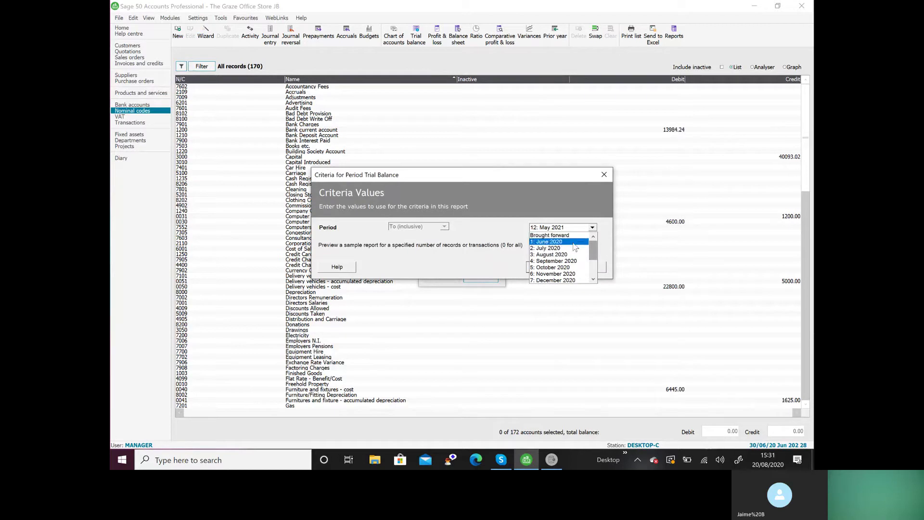
{"action": "left_click", "coordinate": [572, 241]}
{"action": "left_click", "coordinate": [558, 270]}
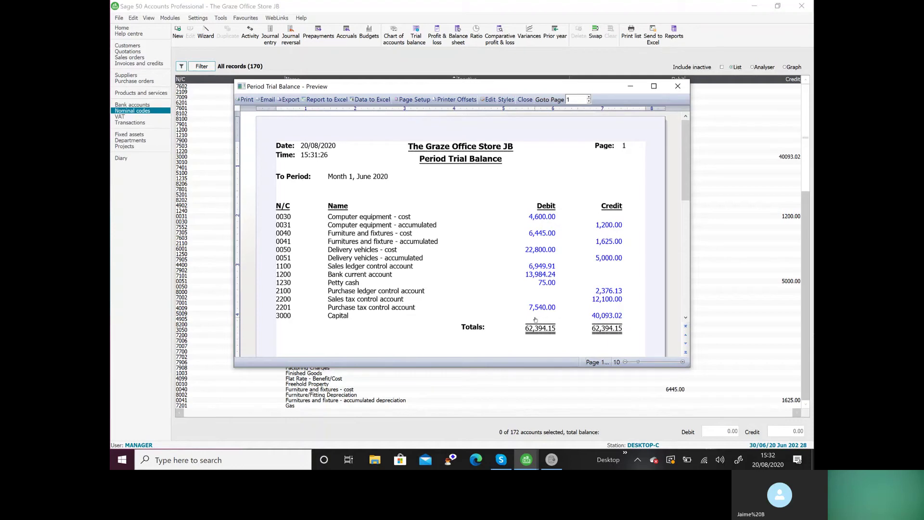
{"action": "left_click", "coordinate": [678, 87]}
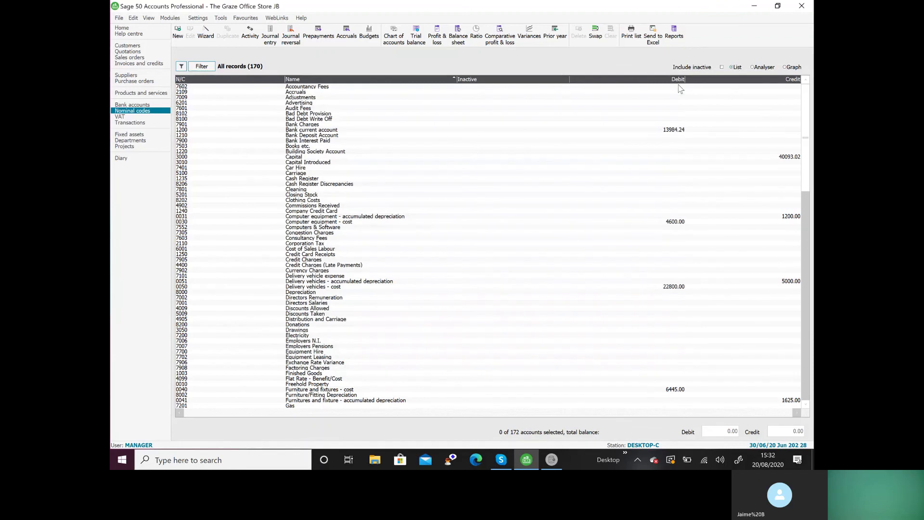